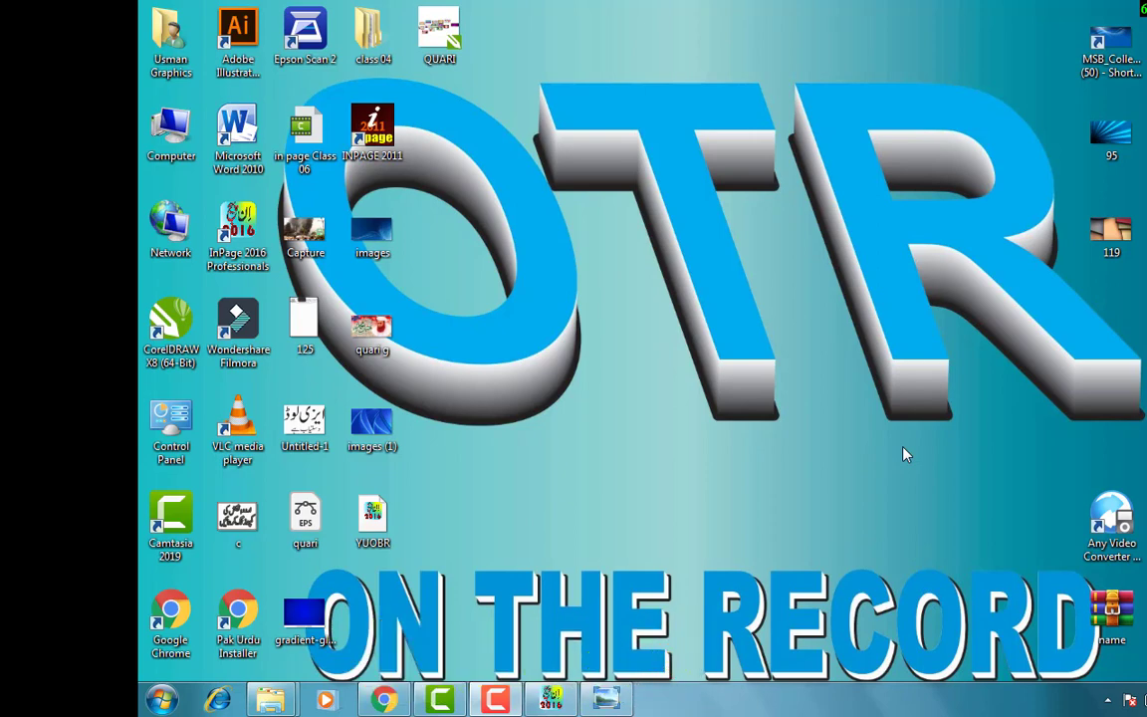
Step: Switch to InPage and draw a rectangular picture box about 3.9 by 2.2 inches in the upper part of the page
{"action": "left_click", "coordinate": [550, 700]}
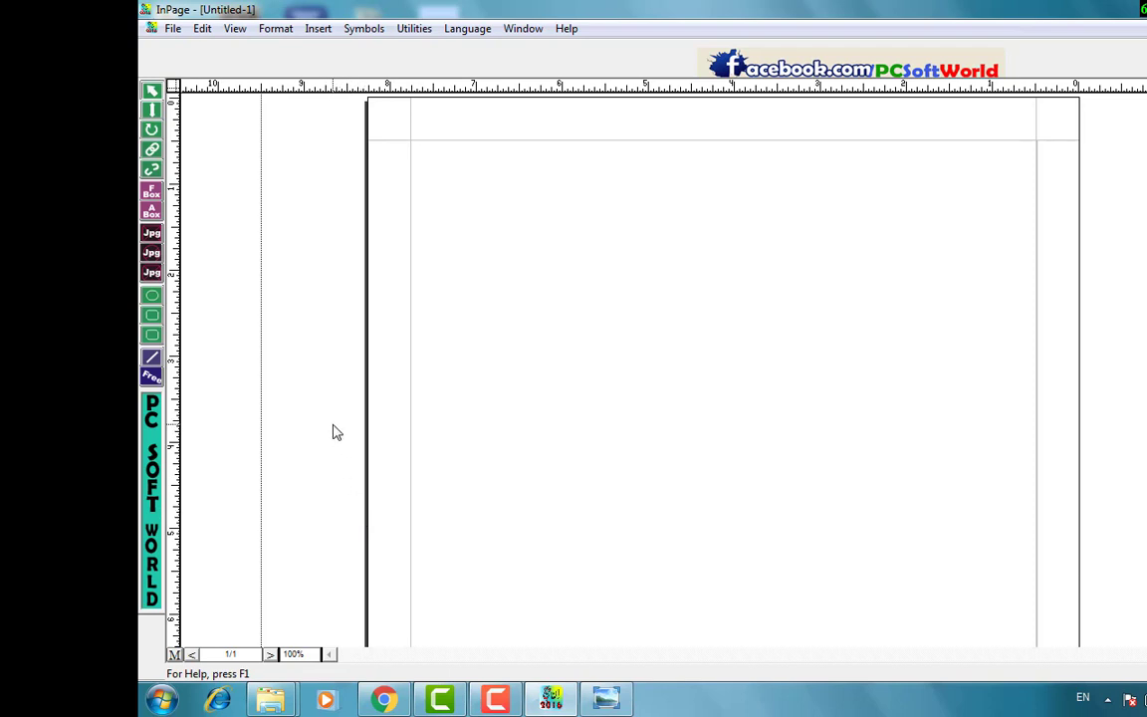
{"action": "left_click", "coordinate": [150, 236]}
{"action": "left_click_drag", "start_coordinate": [478, 227], "coordinate": [814, 419]}
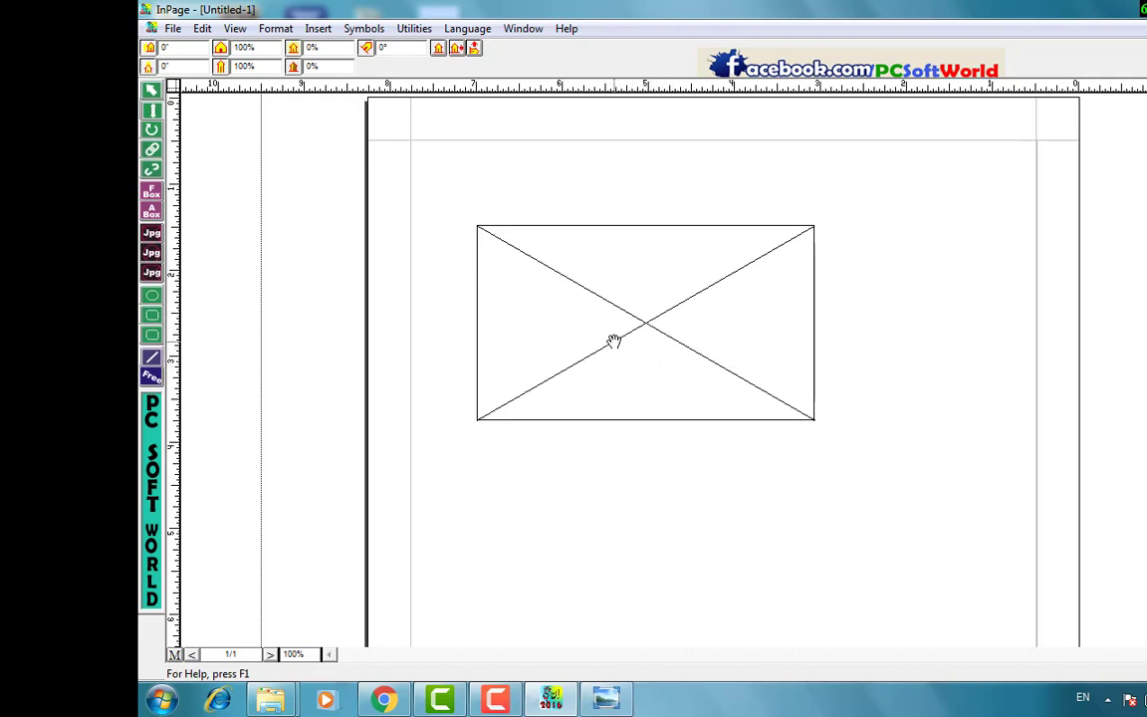
{"action": "double_click", "coordinate": [648, 326]}
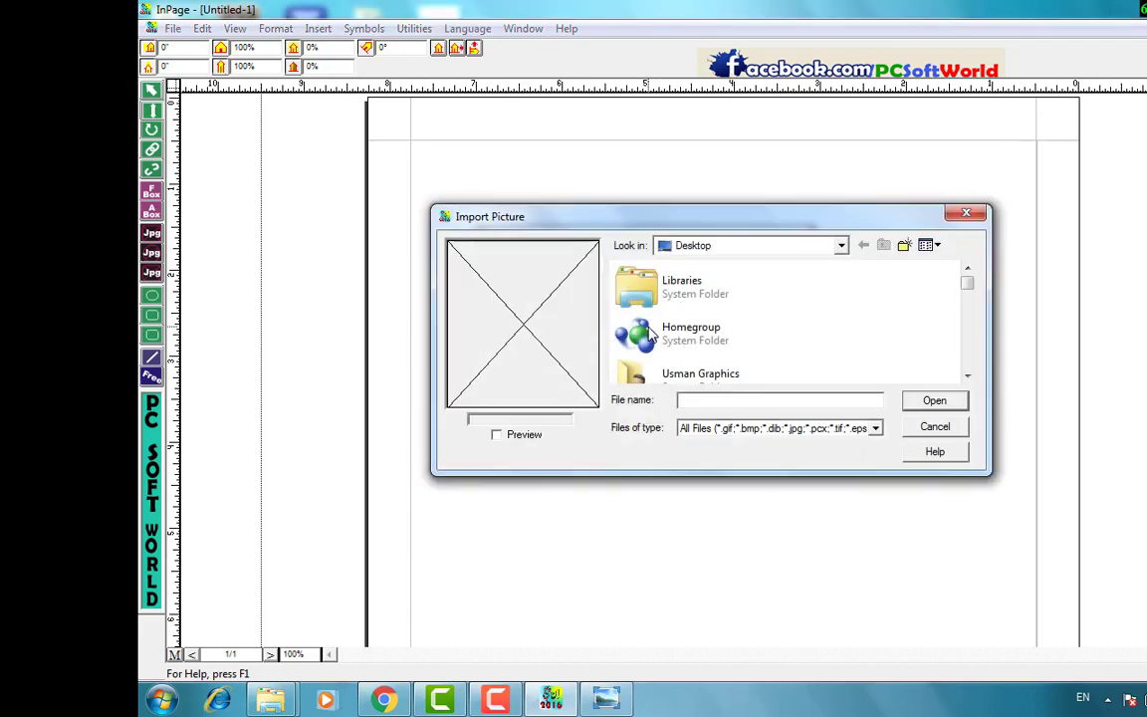
{"action": "left_click", "coordinate": [967, 377]}
{"action": "left_click", "coordinate": [968, 377]}
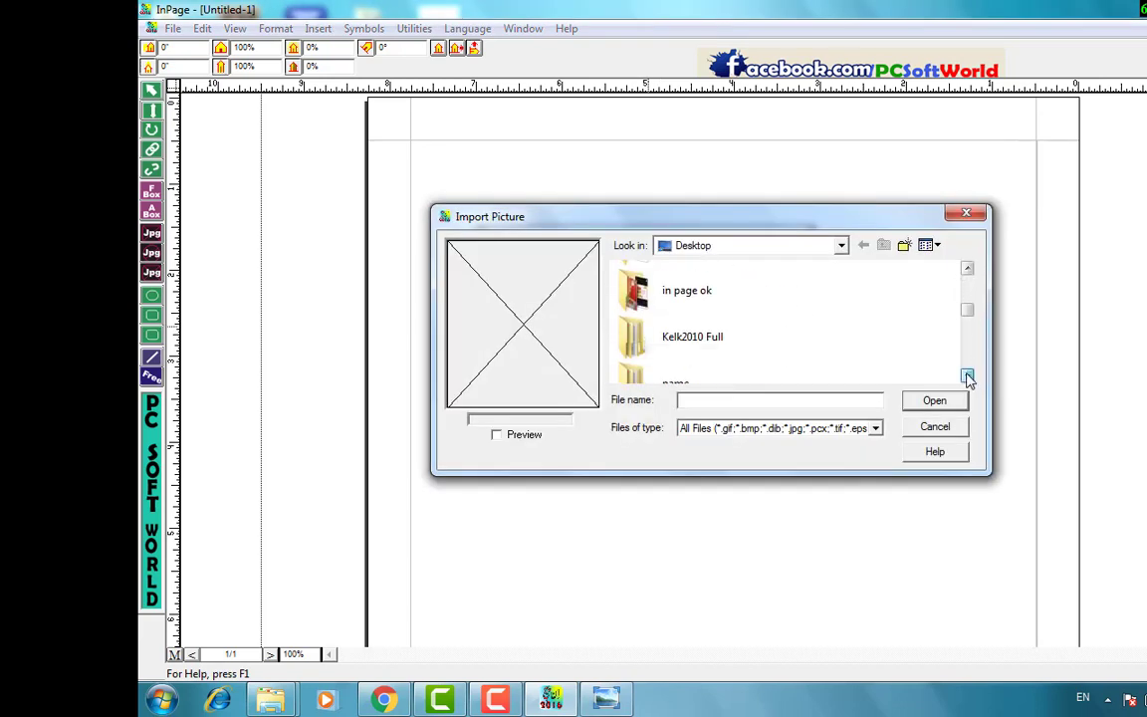
{"action": "left_click", "coordinate": [968, 376]}
{"action": "left_click", "coordinate": [968, 376]}
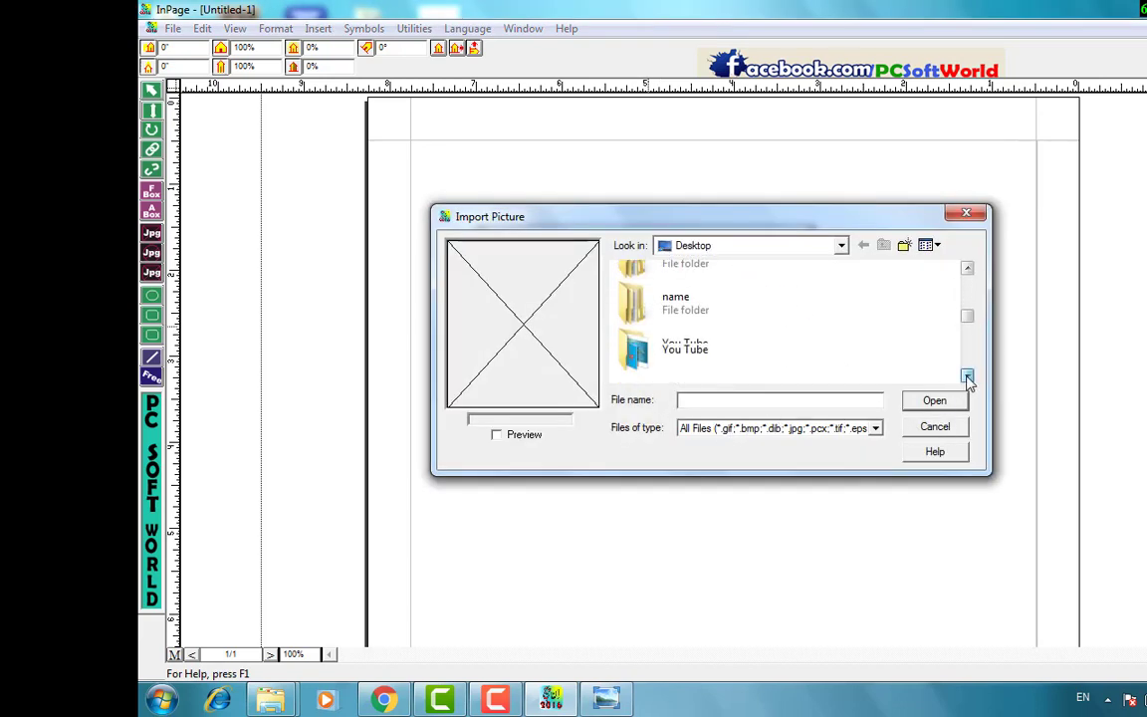
{"action": "left_click", "coordinate": [968, 376]}
{"action": "left_click", "coordinate": [968, 377]}
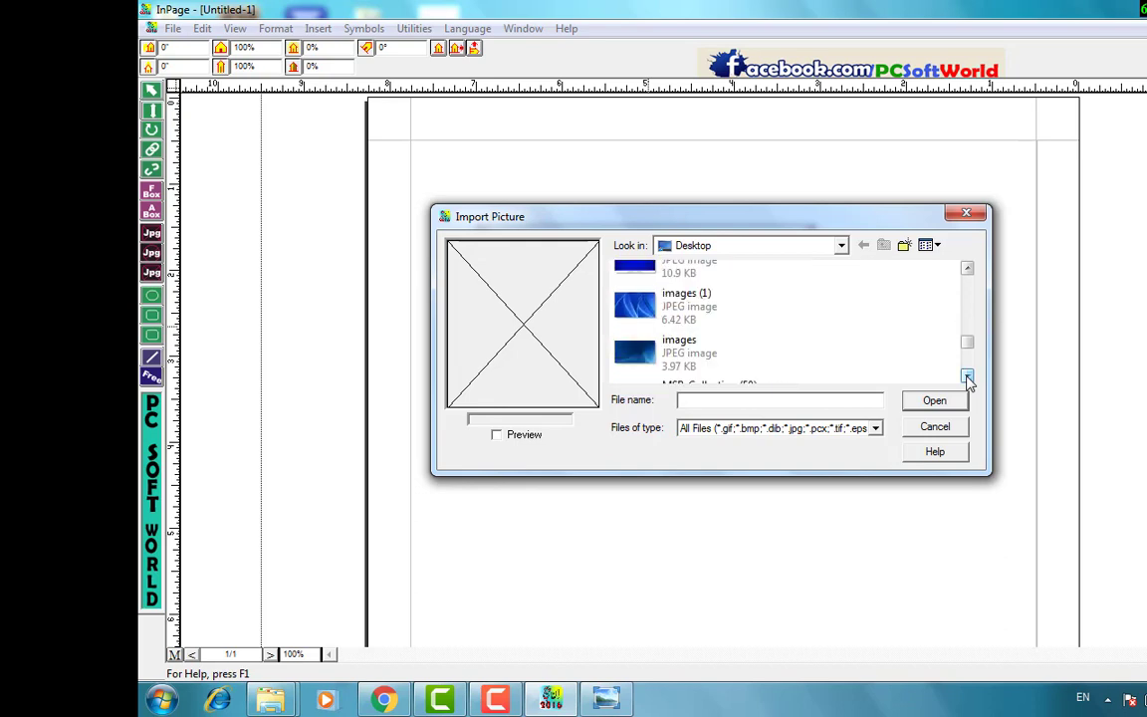
{"action": "left_click", "coordinate": [956, 432]}
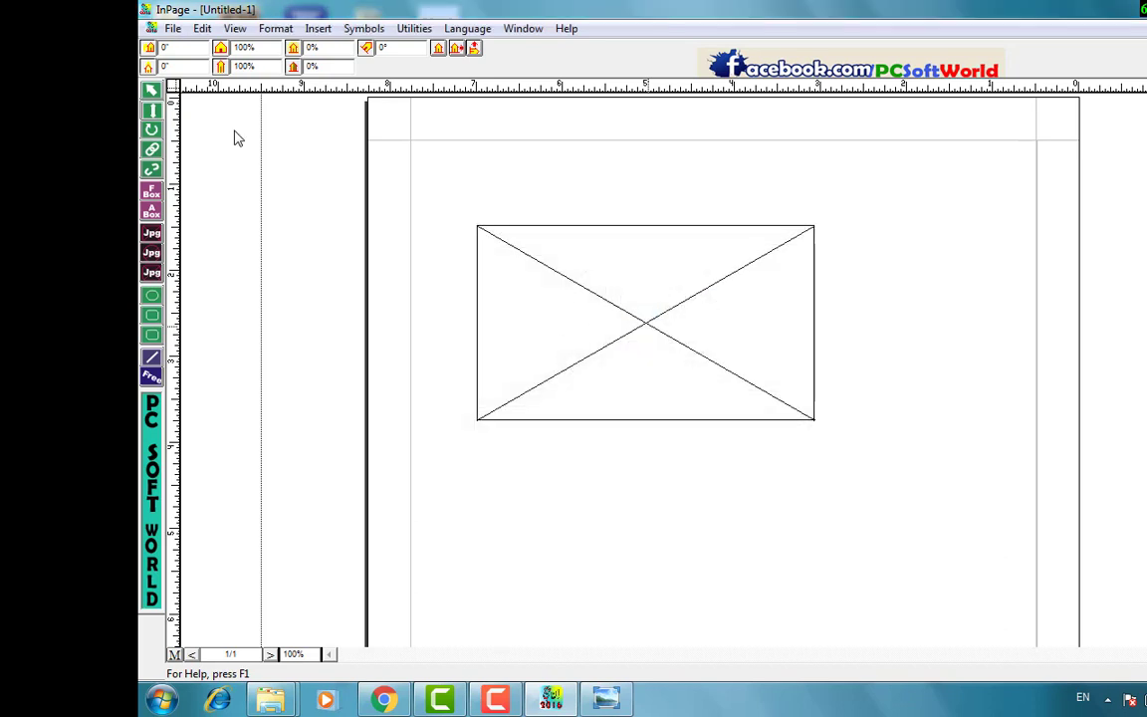
{"action": "left_click", "coordinate": [173, 30]}
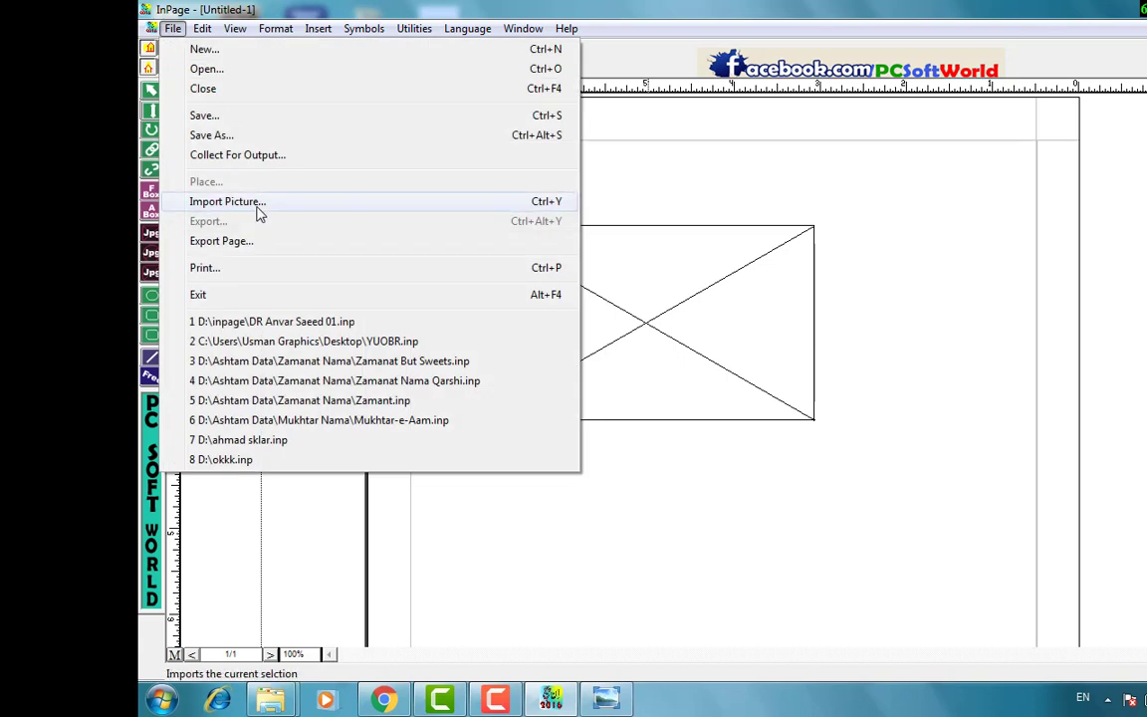
{"action": "left_click", "coordinate": [526, 202]}
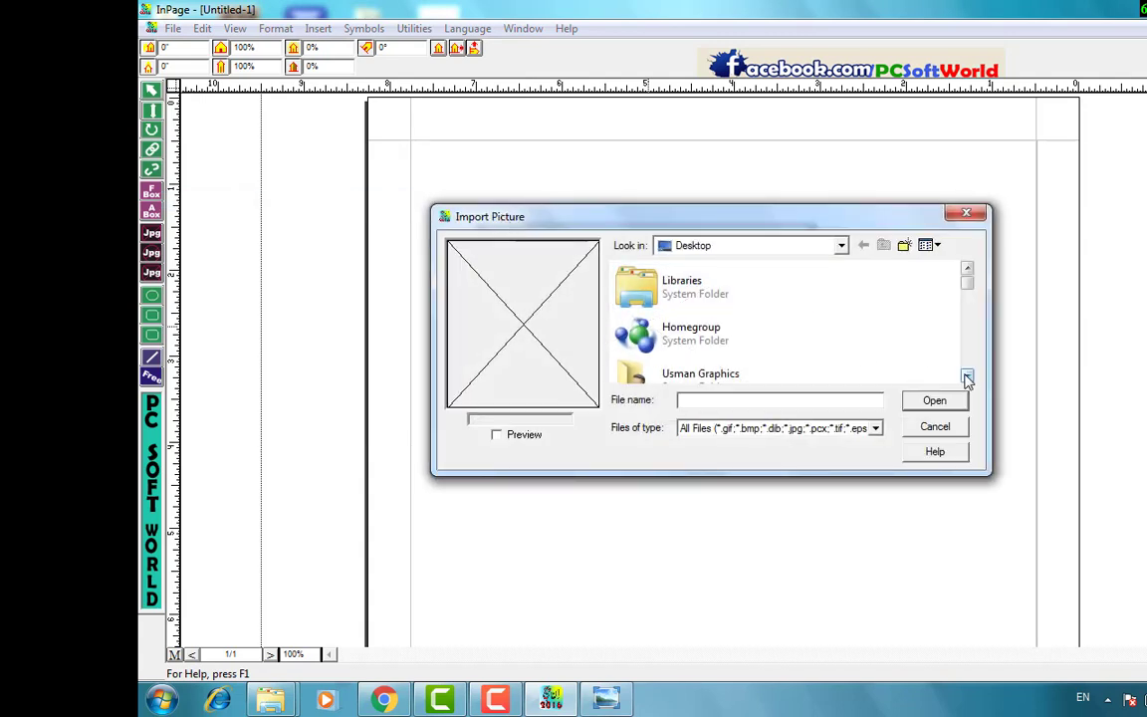
{"action": "left_click", "coordinate": [967, 377]}
{"action": "left_click", "coordinate": [966, 376]}
{"action": "left_click", "coordinate": [967, 376]}
{"action": "left_click", "coordinate": [967, 376]}
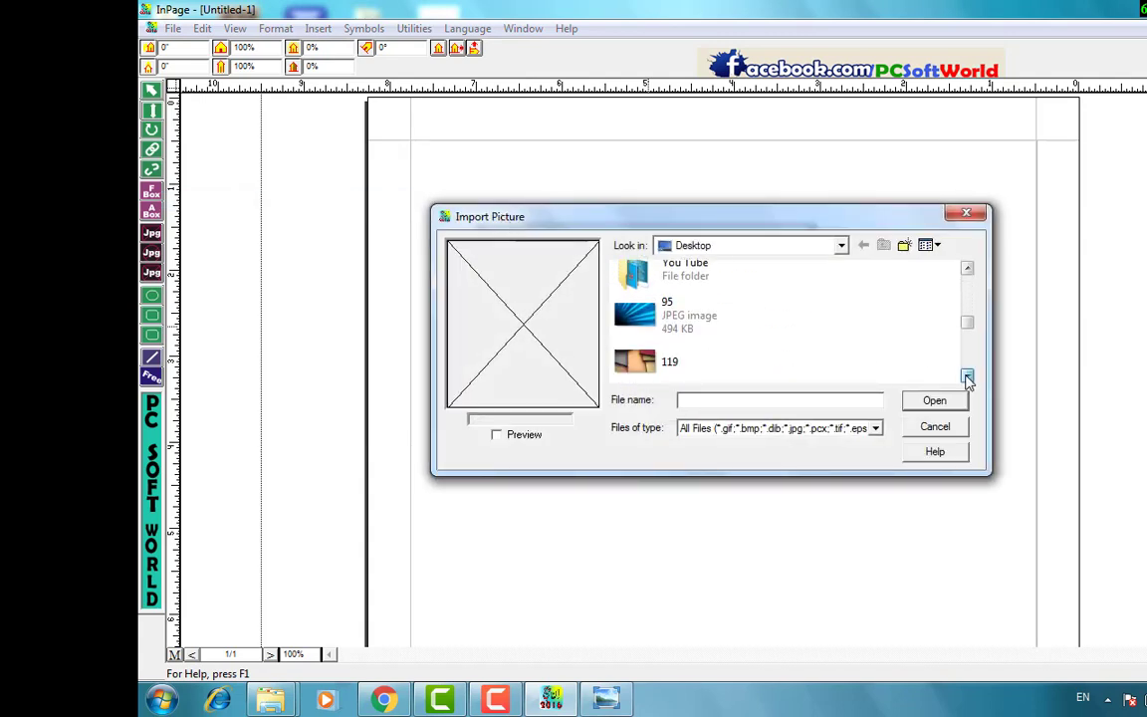
{"action": "left_click", "coordinate": [967, 377]}
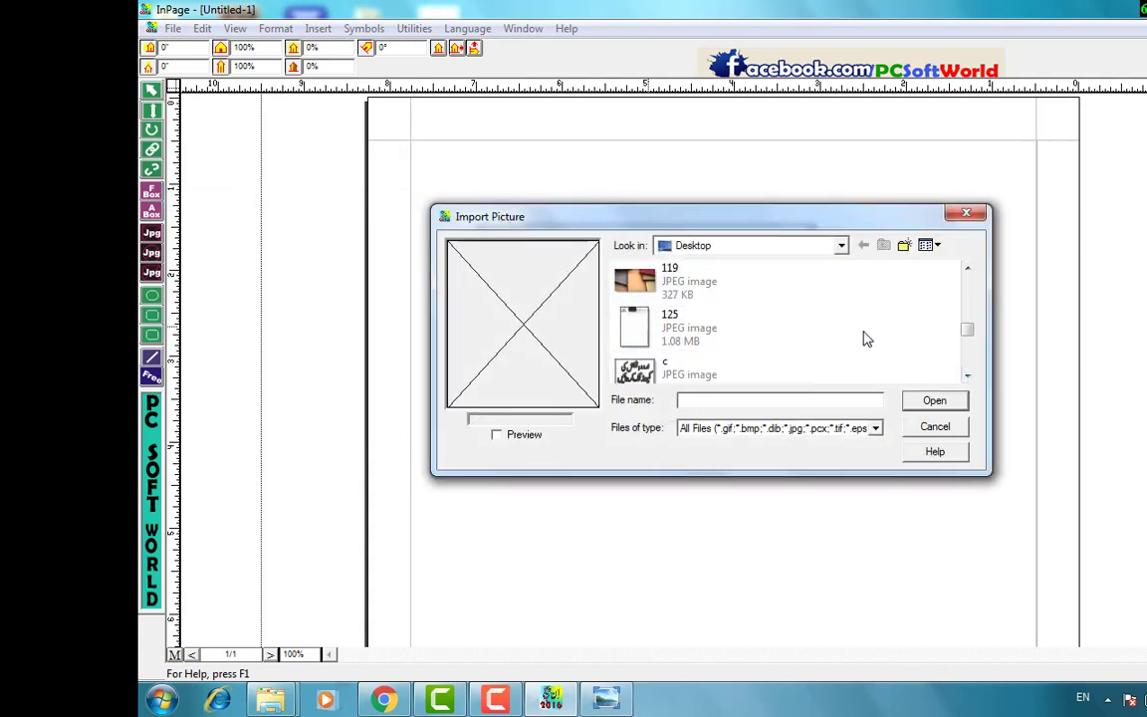
{"action": "left_click", "coordinate": [943, 430]}
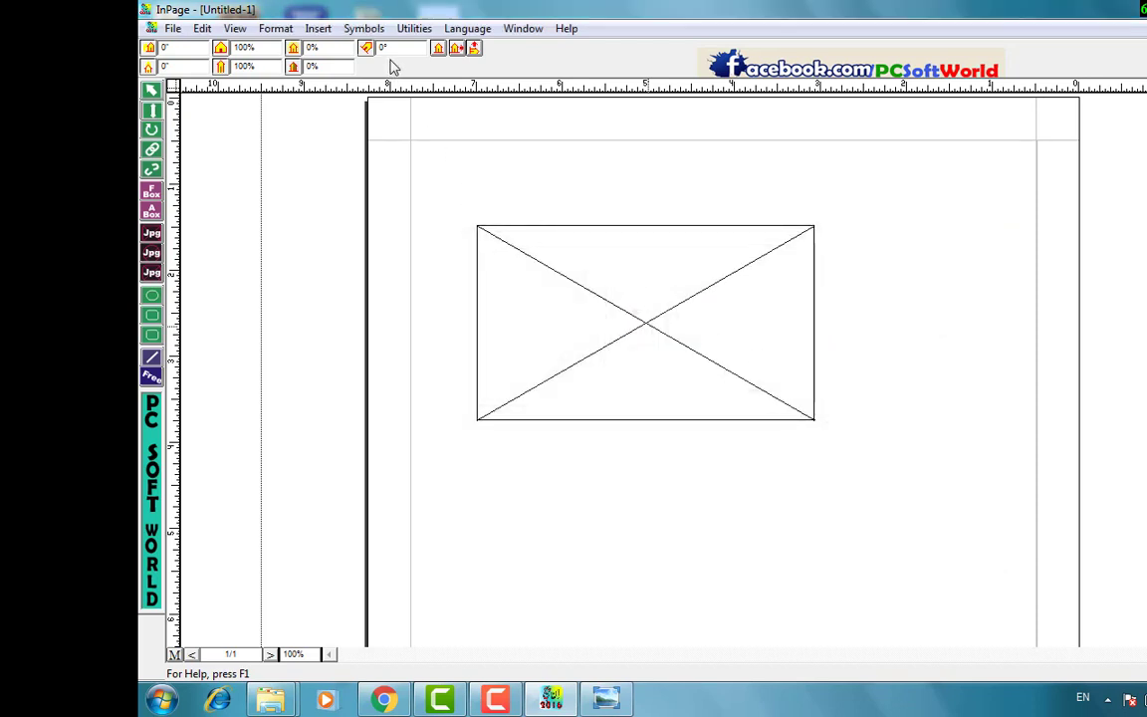
Step: Import the desktop picture 95 into the picture box
{"action": "left_click", "coordinate": [318, 30]}
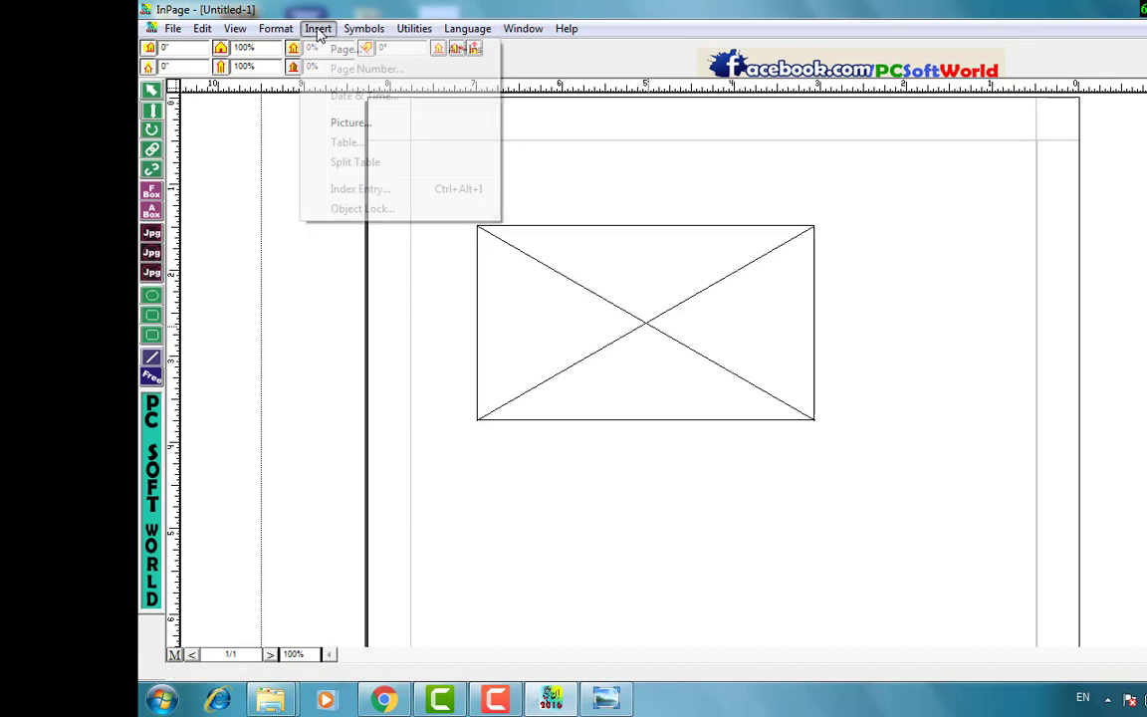
{"action": "left_click", "coordinate": [366, 123]}
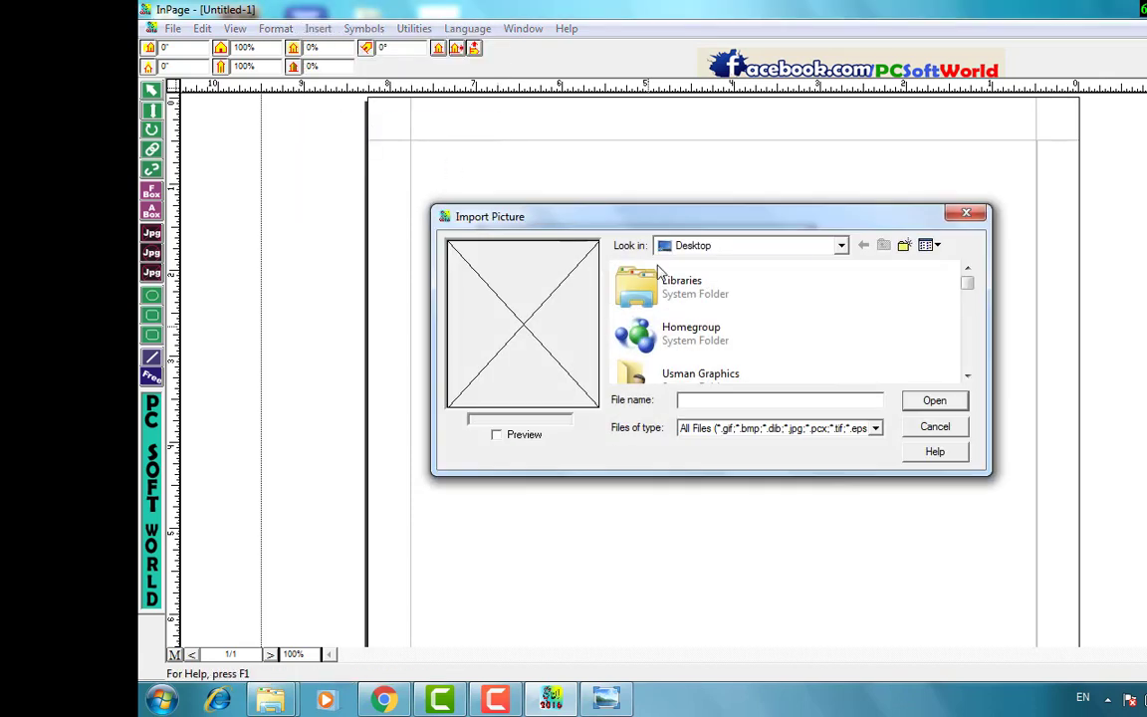
{"action": "left_click", "coordinate": [968, 376]}
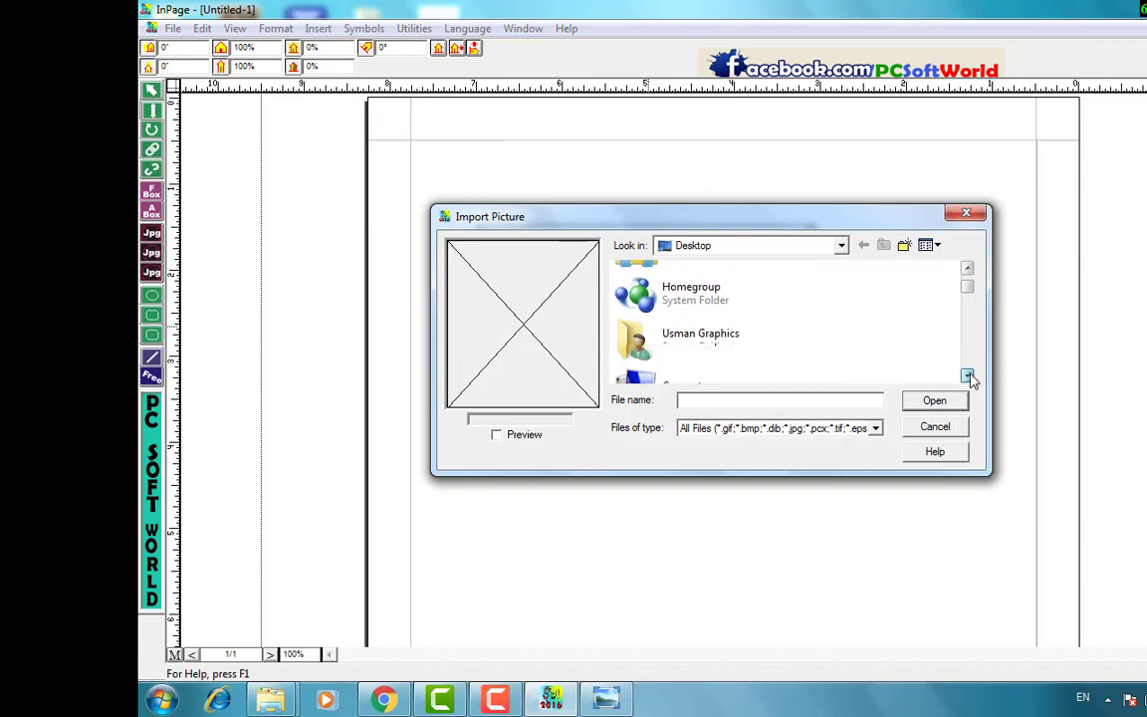
{"action": "left_click", "coordinate": [968, 377]}
{"action": "left_click", "coordinate": [968, 376]}
{"action": "left_click", "coordinate": [968, 377]}
{"action": "left_click", "coordinate": [968, 376]}
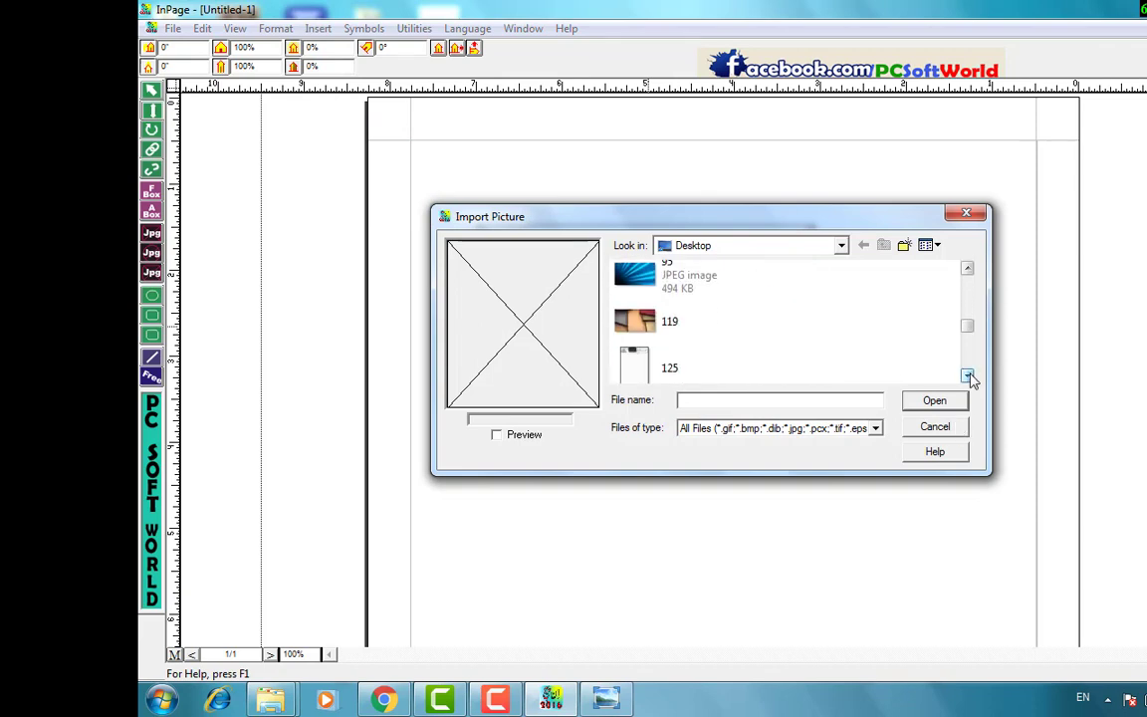
{"action": "left_click", "coordinate": [708, 281]}
{"action": "left_click", "coordinate": [933, 401]}
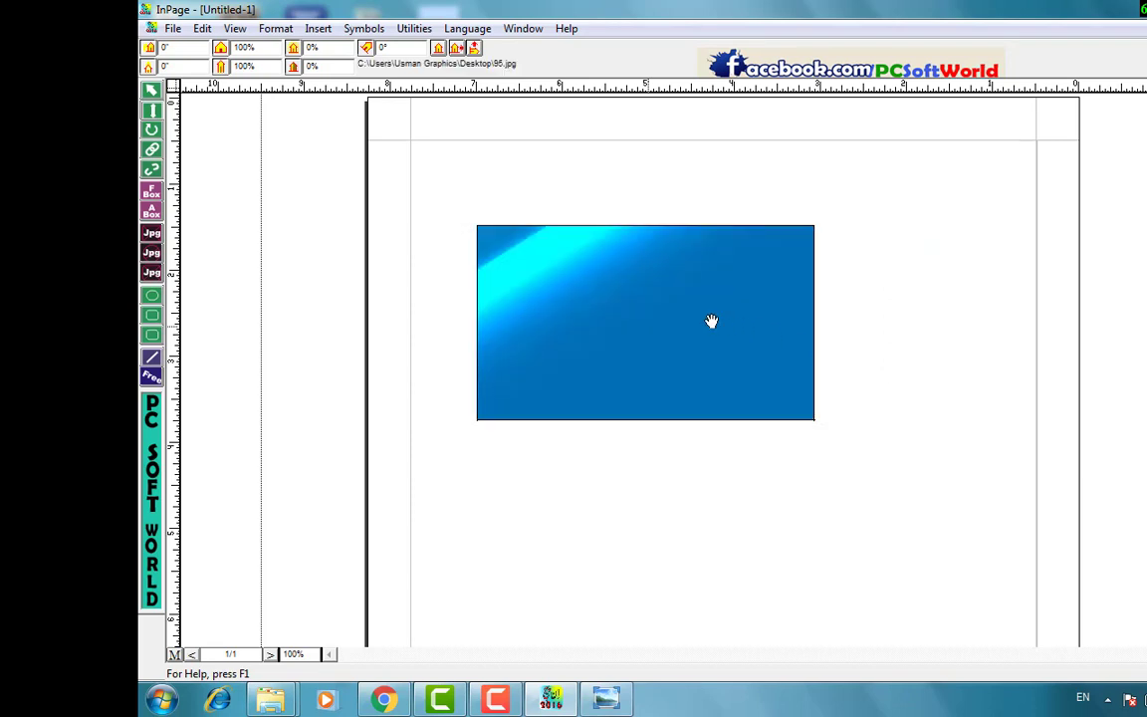
Step: Shift the picture inside its box to offsets of about -9.9 inches horizontally and -5.0 inches vertically
{"action": "left_click_drag", "start_coordinate": [757, 371], "coordinate": [704, 313]}
{"action": "left_click_drag", "start_coordinate": [617, 361], "coordinate": [697, 319]}
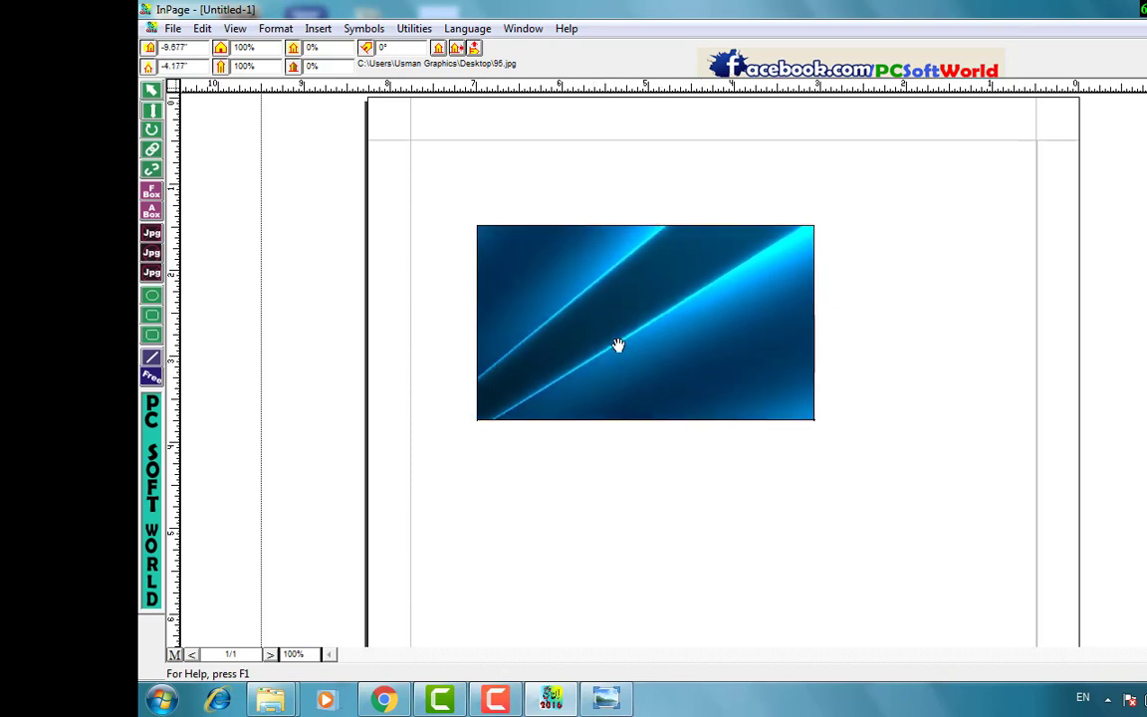
{"action": "left_click_drag", "start_coordinate": [556, 310], "coordinate": [565, 274]}
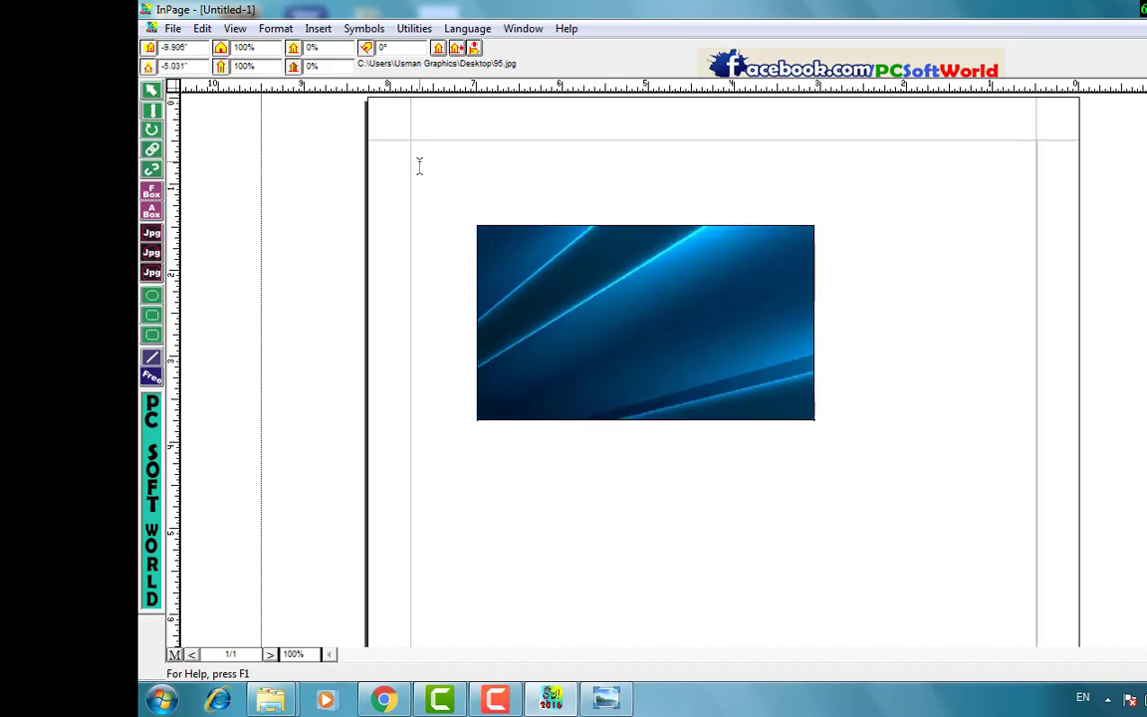
{"action": "left_click", "coordinate": [263, 46]}
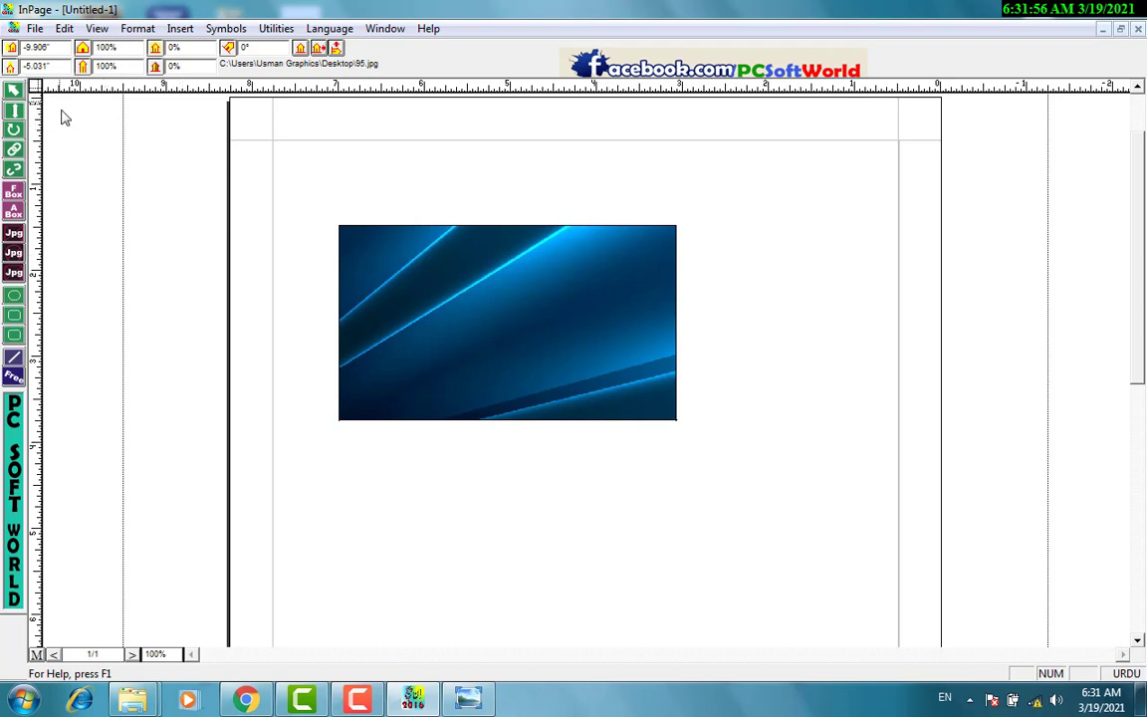
Step: Set the picture's horizontal offset to 3 inches, then move it by hand until it fills the box
{"action": "double_click", "coordinate": [47, 48]}
{"action": "type", "text": "3"}
{"action": "key", "text": "Return"}
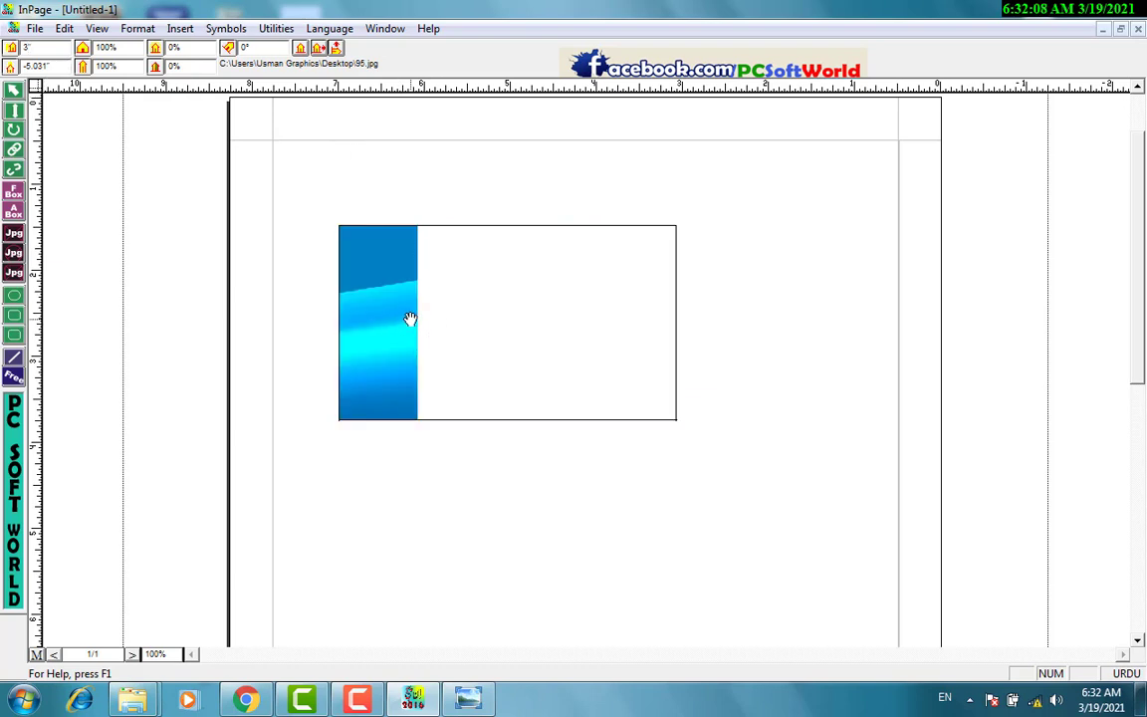
{"action": "left_click_drag", "start_coordinate": [410, 319], "coordinate": [578, 296]}
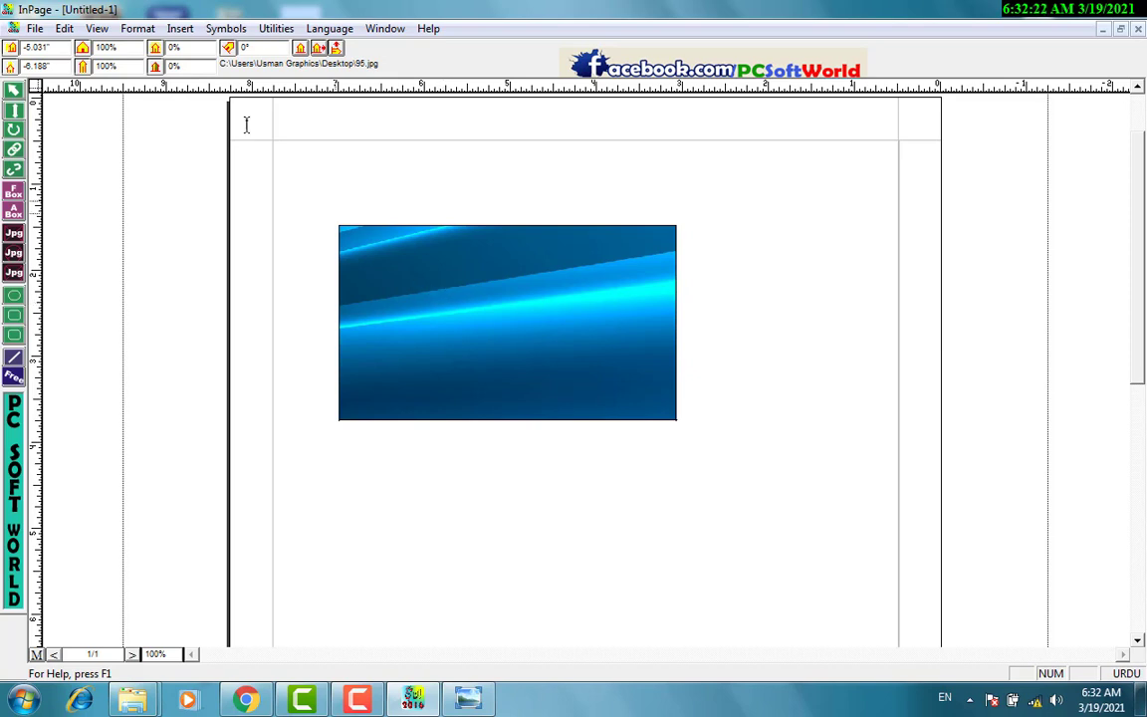
Step: Scale the picture to 50% in both directions and move it to fill its box
{"action": "left_click", "coordinate": [105, 47]}
{"action": "type", "text": "50"}
{"action": "left_click", "coordinate": [106, 65]}
{"action": "key", "text": "Return"}
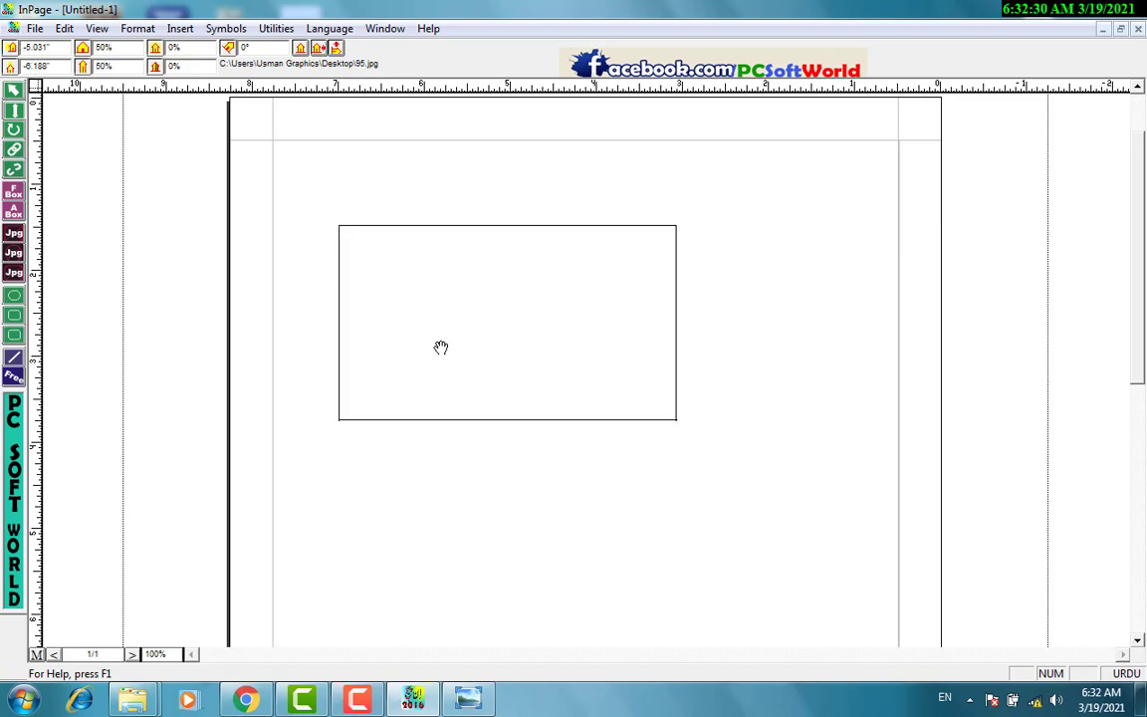
{"action": "mouse_move", "coordinate": [440, 345]}
{"action": "left_mouse_down"}
{"action": "mouse_move", "coordinate": [463, 330]}
{"action": "mouse_move", "coordinate": [435, 401]}
{"action": "mouse_move", "coordinate": [539, 291]}
{"action": "mouse_move", "coordinate": [453, 359]}
{"action": "mouse_move", "coordinate": [474, 322]}
{"action": "mouse_move", "coordinate": [463, 330]}
{"action": "mouse_move", "coordinate": [481, 355]}
{"action": "mouse_move", "coordinate": [478, 395]}
{"action": "mouse_move", "coordinate": [487, 372]}
{"action": "mouse_move", "coordinate": [434, 337]}
{"action": "left_mouse_up"}
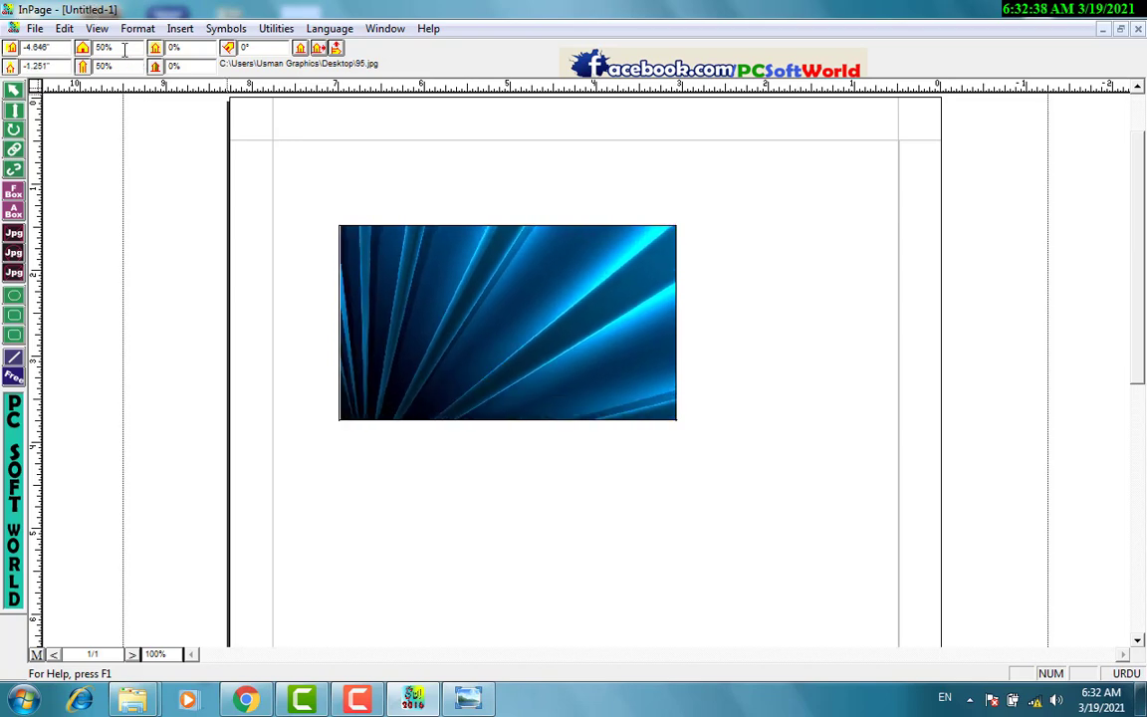
Step: Reduce the picture's horizontal and vertical scale to 30% and move it until it covers the box
{"action": "left_click_drag", "start_coordinate": [113, 46], "coordinate": [4, 41]}
{"action": "type", "text": "3030"}
{"action": "key", "text": "Return"}
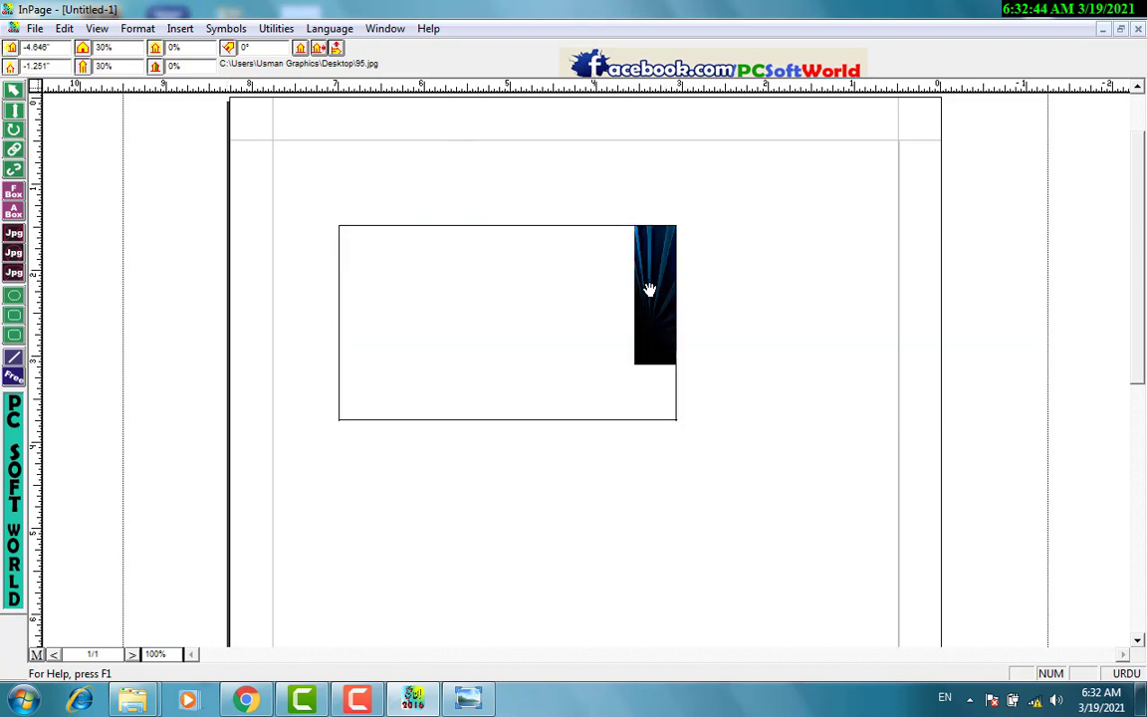
{"action": "left_click_drag", "start_coordinate": [650, 289], "coordinate": [477, 329]}
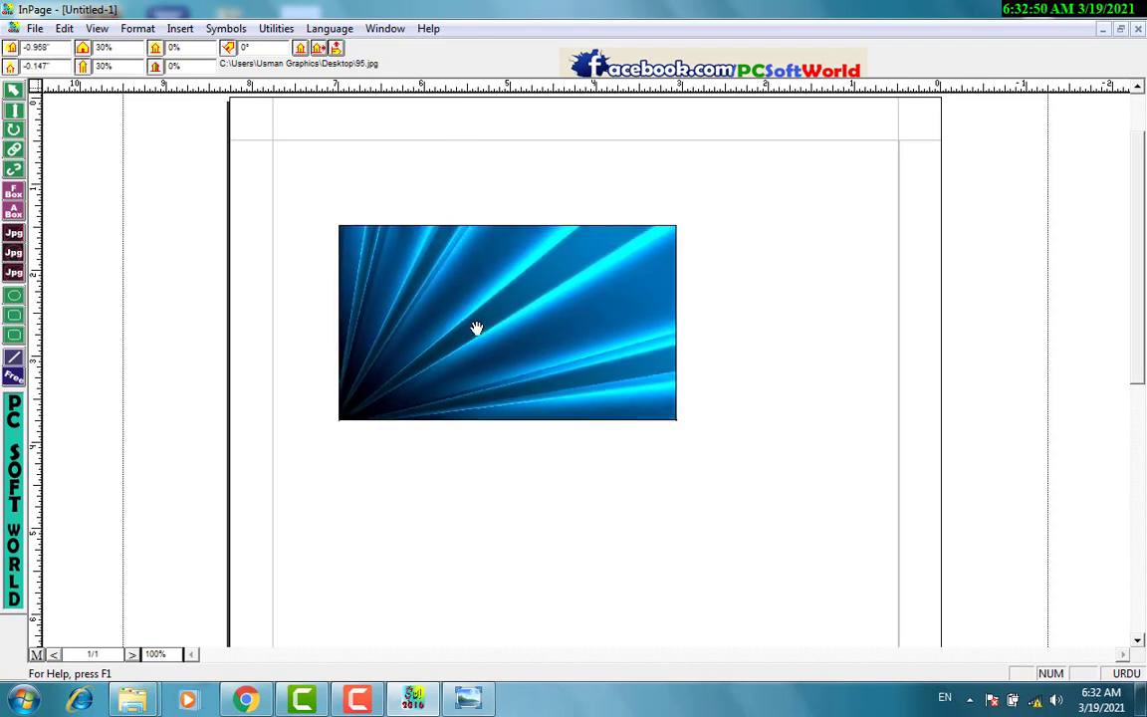
Step: Scale the picture to 20% horizontally and vertically and center it in the box at offsets of about 0.25 and 0.2 inches
{"action": "double_click", "coordinate": [119, 49]}
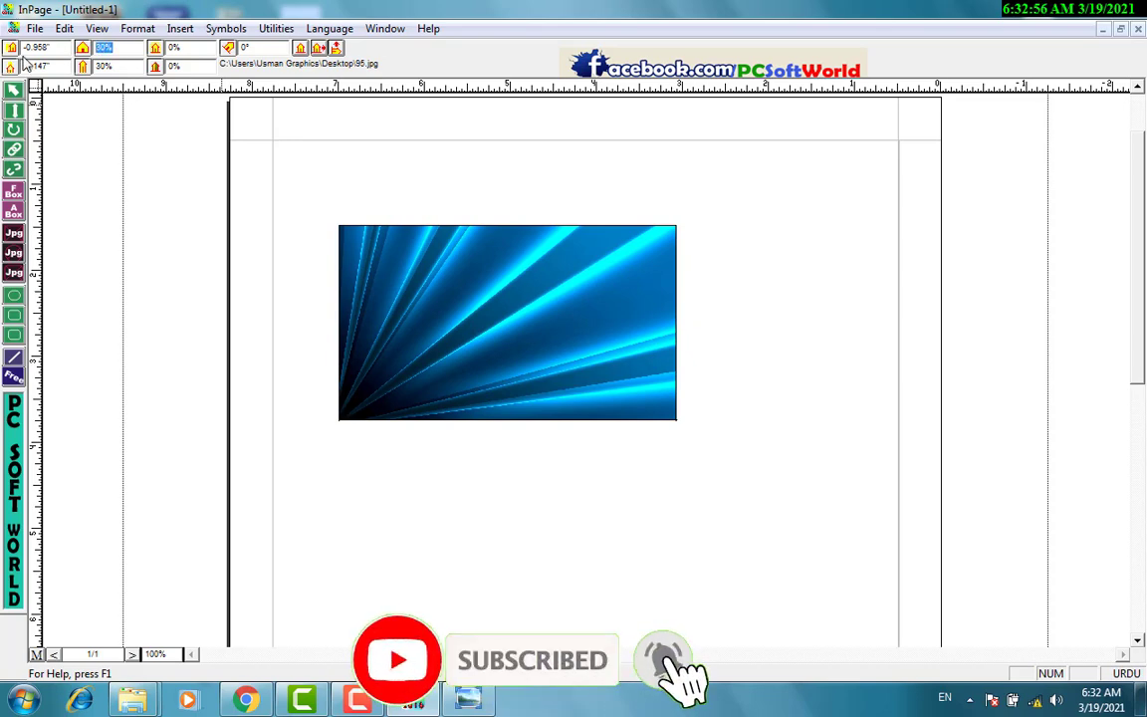
{"action": "type", "text": "20"}
{"action": "key", "text": "Tab"}
{"action": "type", "text": "20"}
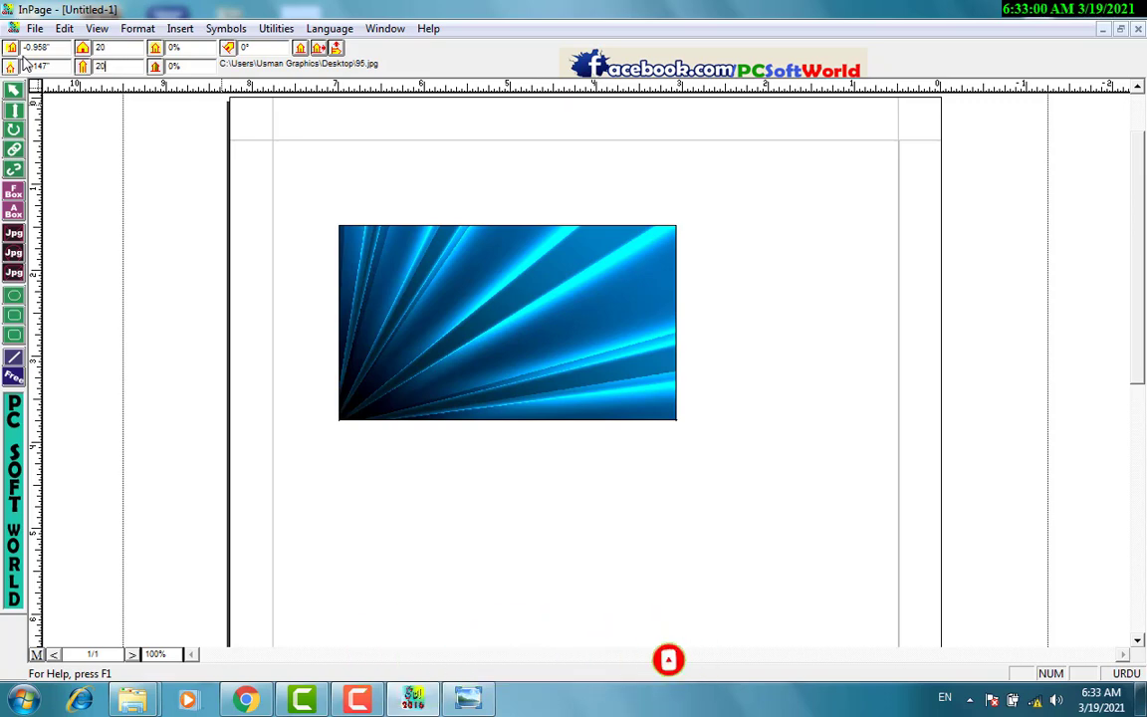
{"action": "key", "text": "Return"}
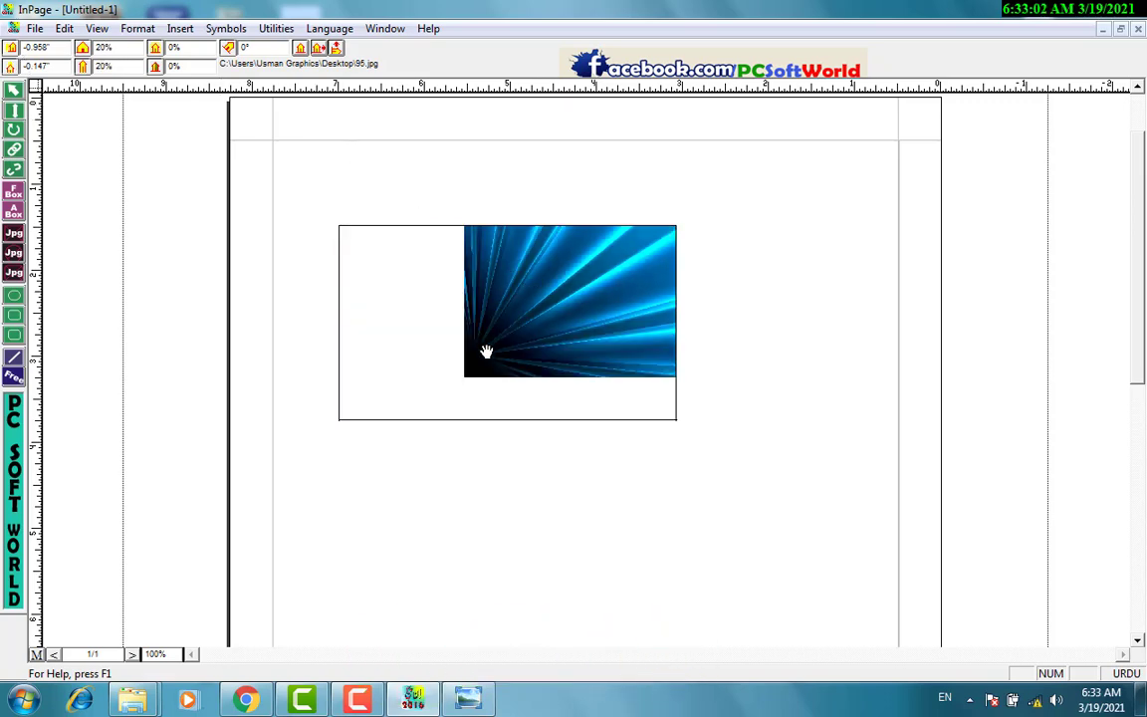
{"action": "left_click_drag", "start_coordinate": [486, 350], "coordinate": [450, 344]}
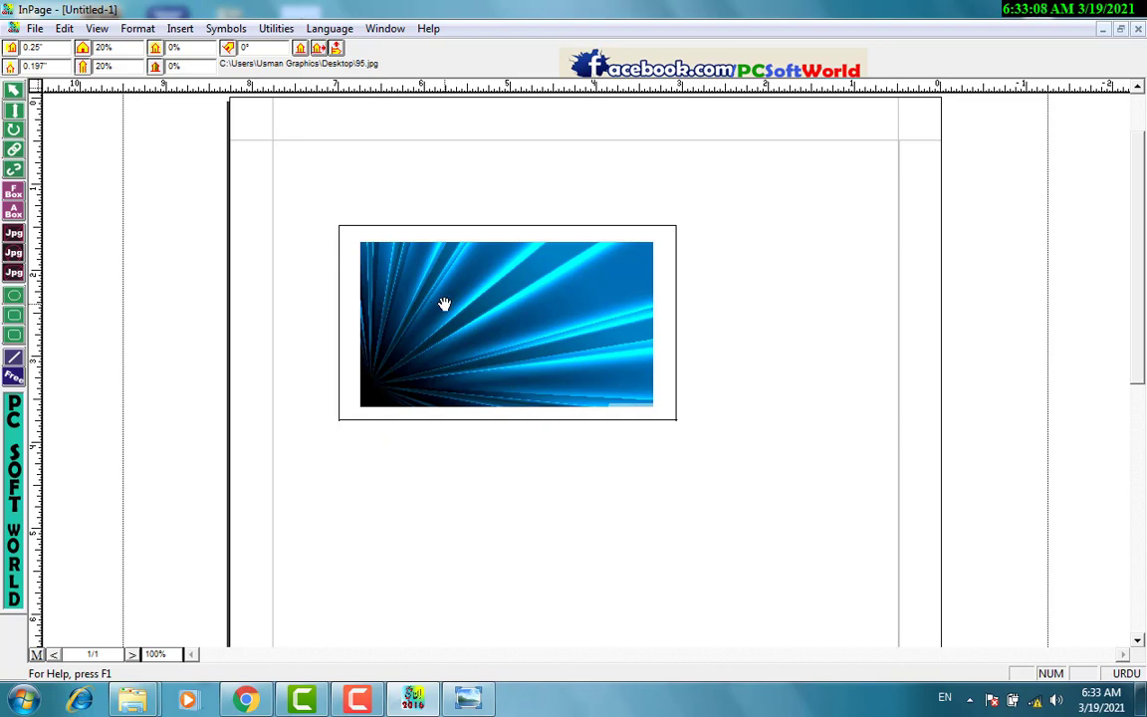
Step: Enlarge the picture's horizontal and vertical scale to 30% and shift it to offsets of about -0.31 and -0.04 inches, covering the box
{"action": "double_click", "coordinate": [112, 46]}
{"action": "type", "text": "30"}
{"action": "key", "text": "Tab"}
{"action": "type", "text": "30"}
{"action": "key", "text": "Return"}
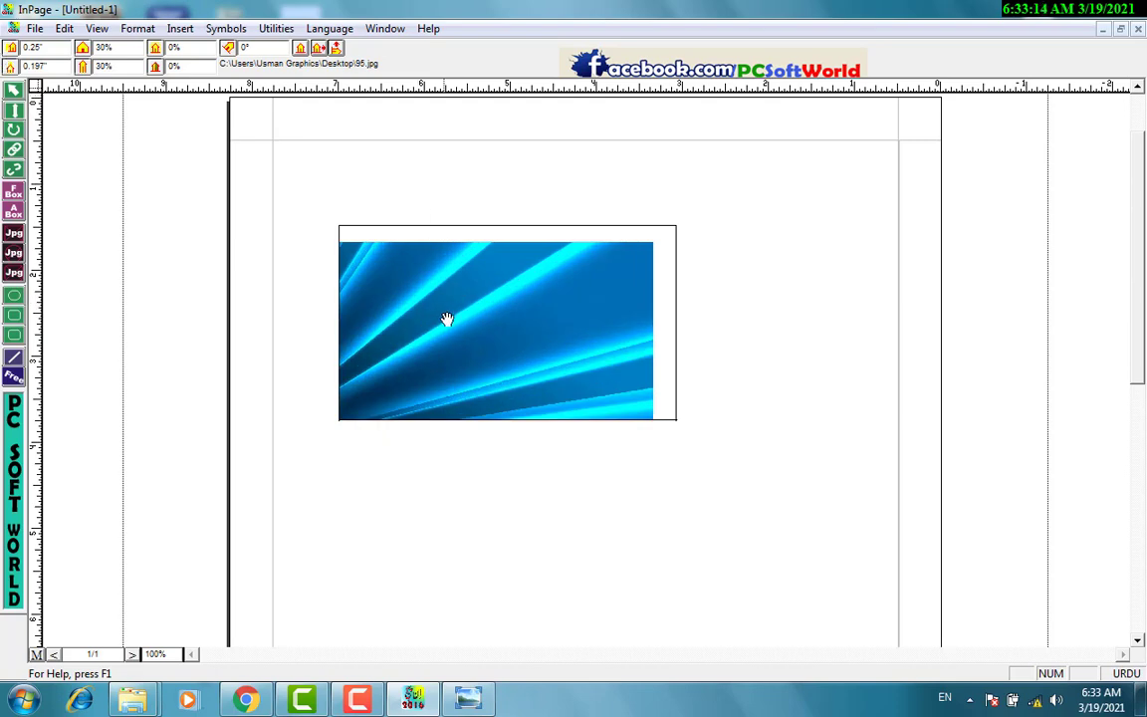
{"action": "left_click_drag", "start_coordinate": [445, 319], "coordinate": [478, 287]}
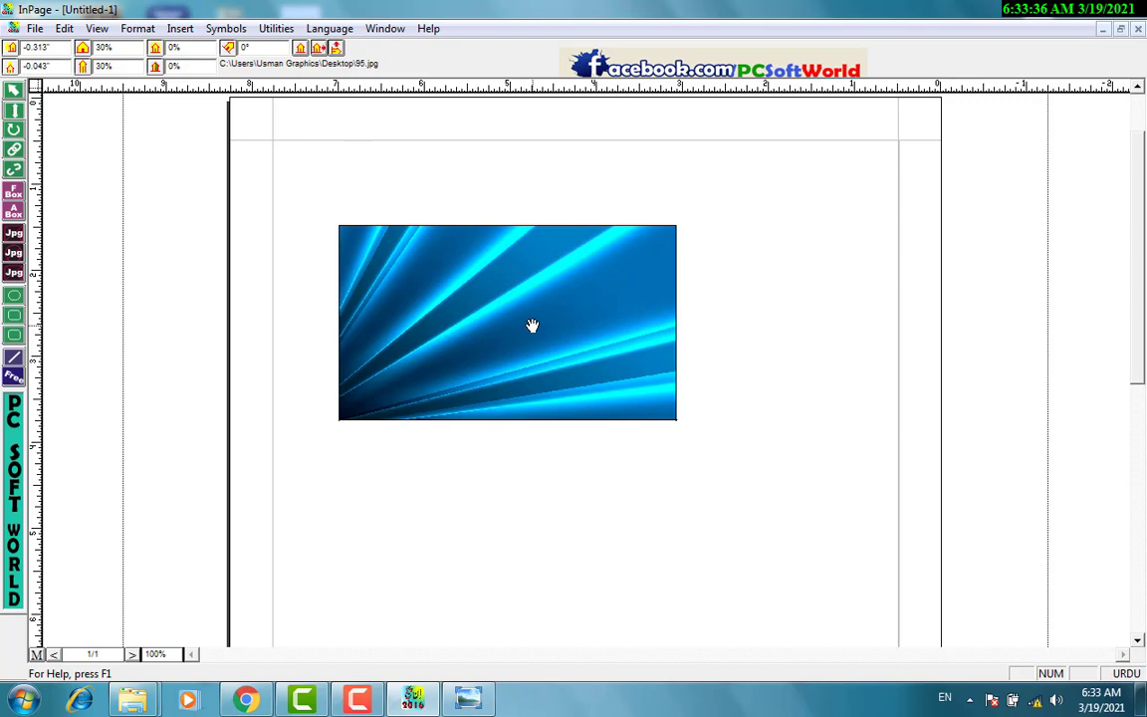
Step: Draw a text box about 3.9 by 2.2 inches over the picture
{"action": "left_click", "coordinate": [14, 199]}
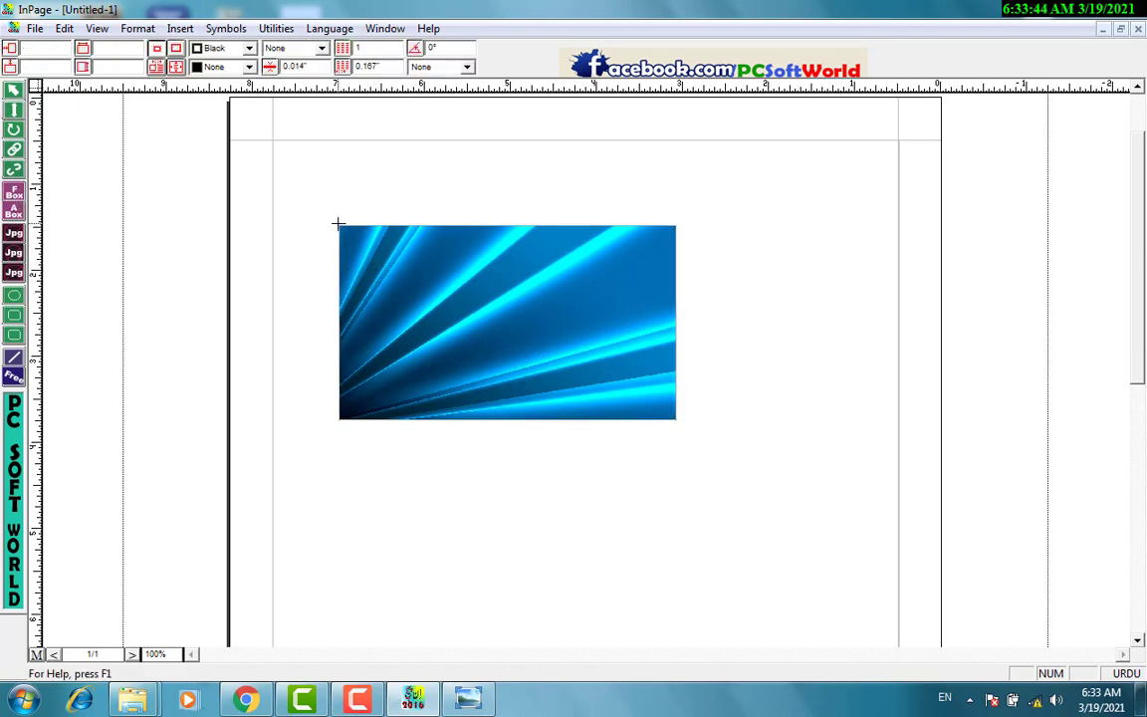
{"action": "left_click_drag", "start_coordinate": [339, 224], "coordinate": [674, 414]}
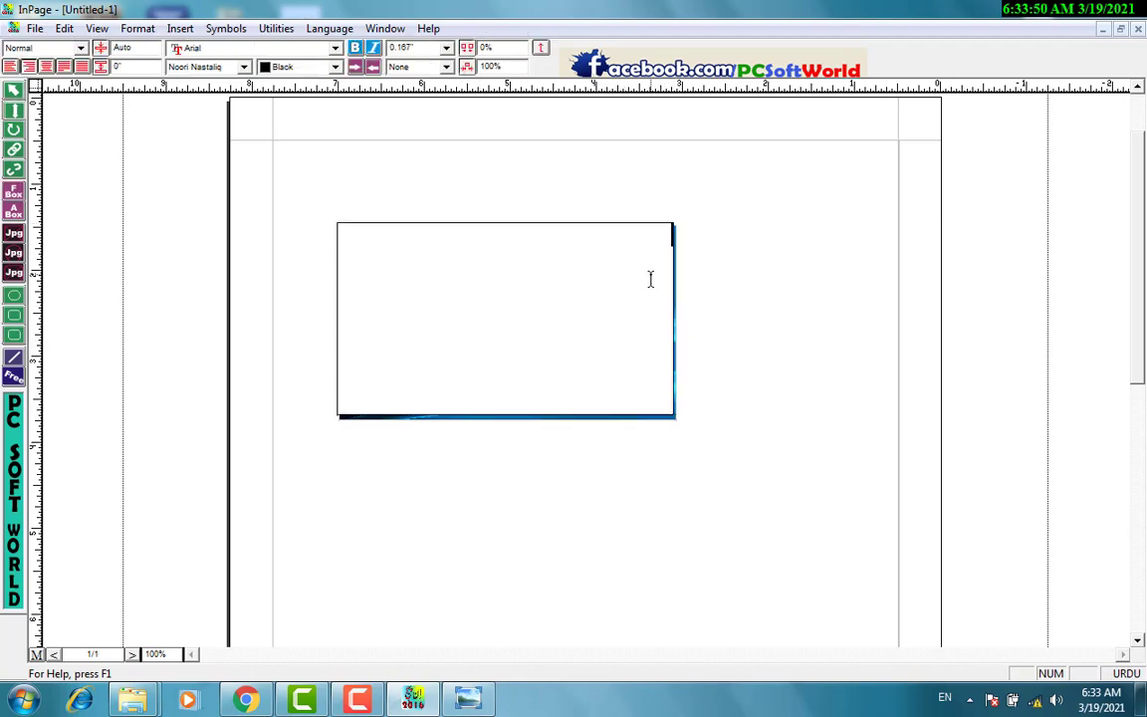
{"action": "left_click", "coordinate": [372, 29]}
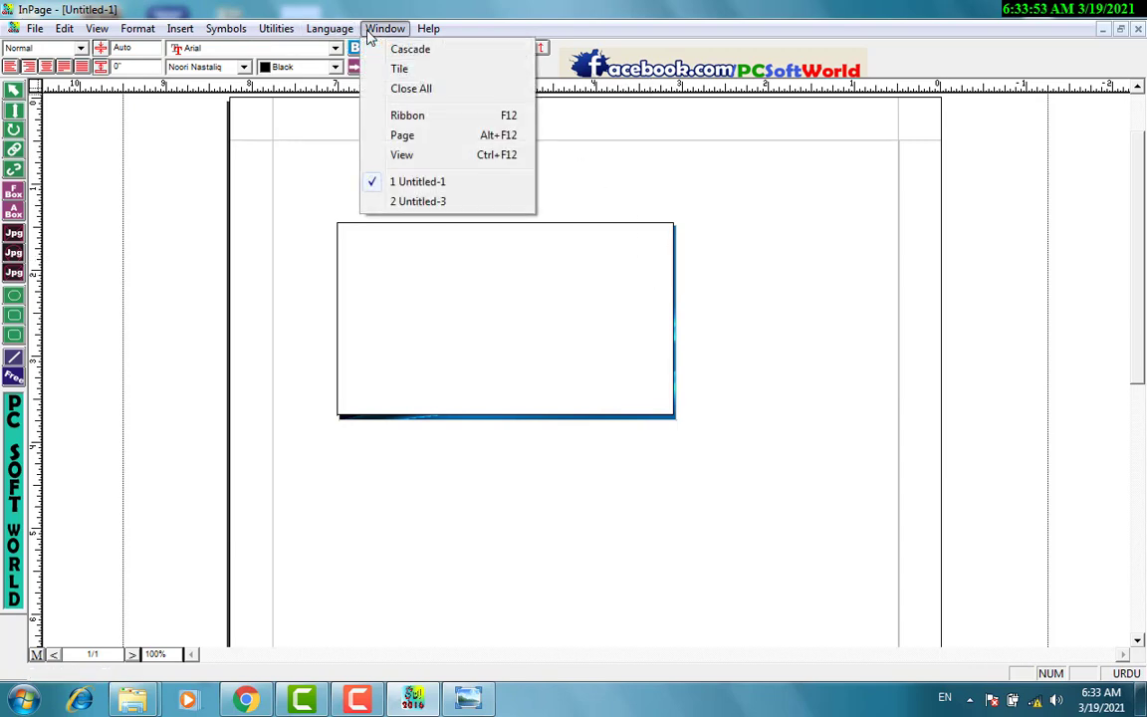
Step: Switch to the Untitled-3 document and copy most of its first three lines of Urdu text
{"action": "left_click", "coordinate": [435, 205]}
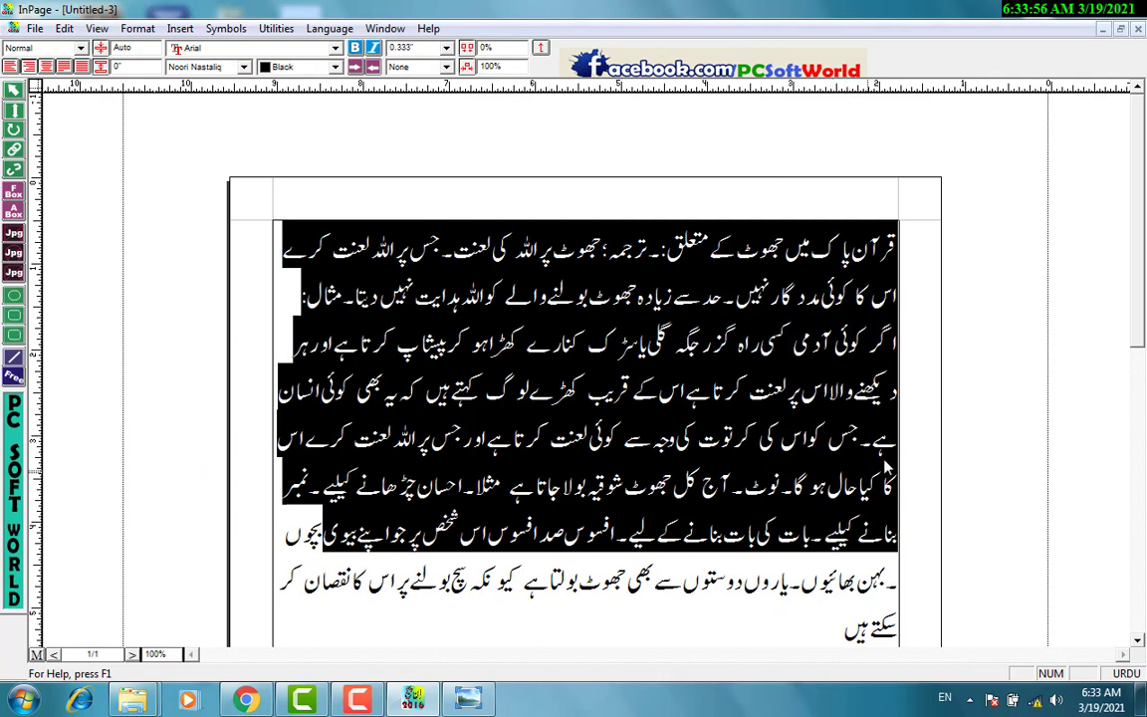
{"action": "left_click", "coordinate": [16, 90]}
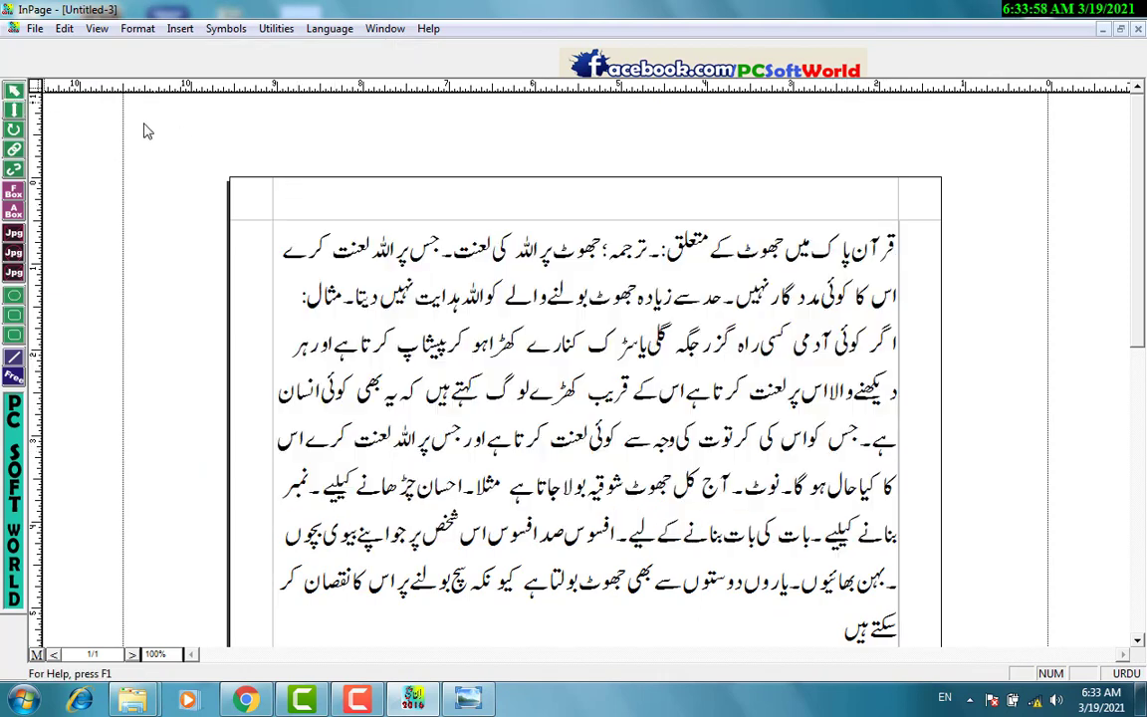
{"action": "right_click", "coordinate": [189, 137]}
{"action": "mouse_move", "coordinate": [249, 143]}
{"action": "left_click", "coordinate": [317, 166]}
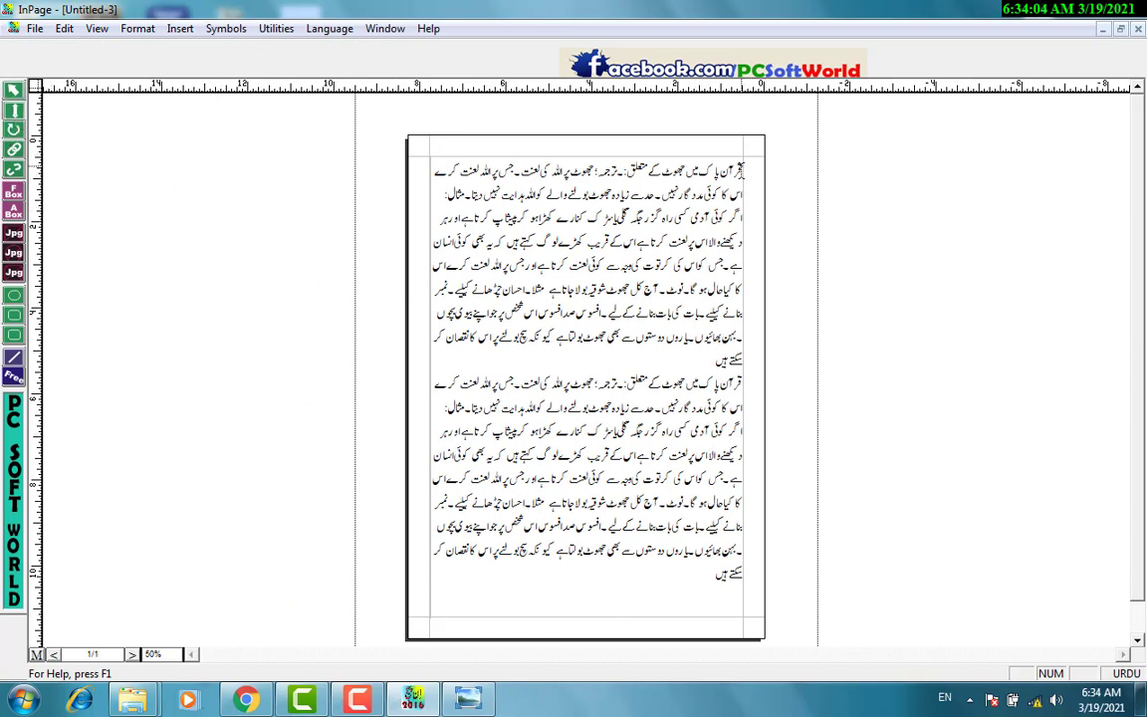
{"action": "left_click_drag", "start_coordinate": [741, 169], "coordinate": [420, 195]}
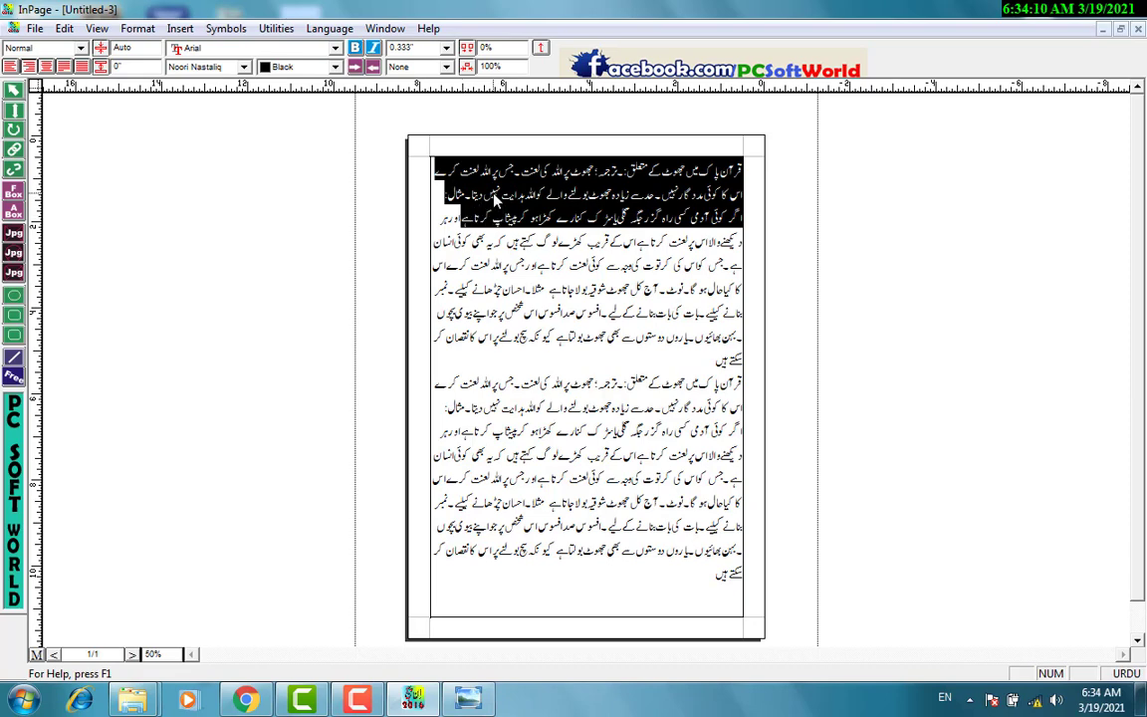
Step: Return to the Untitled-1 document and paste the copied Urdu text into the text box over the picture
{"action": "left_click", "coordinate": [384, 27]}
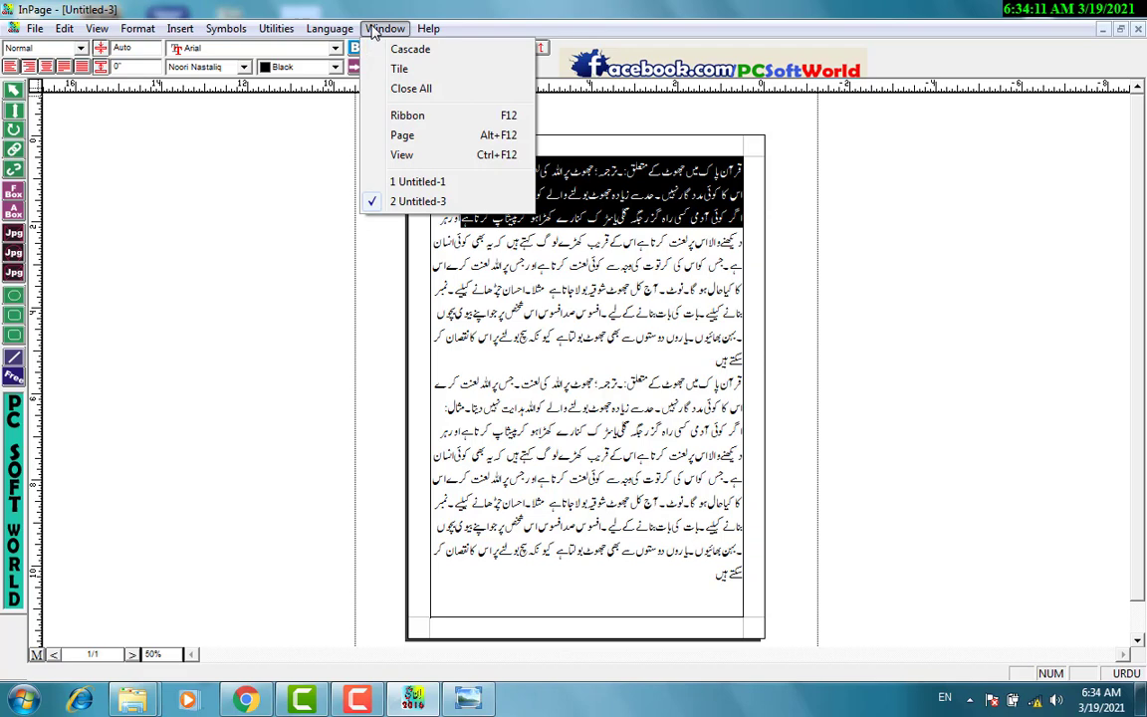
{"action": "left_click", "coordinate": [417, 182]}
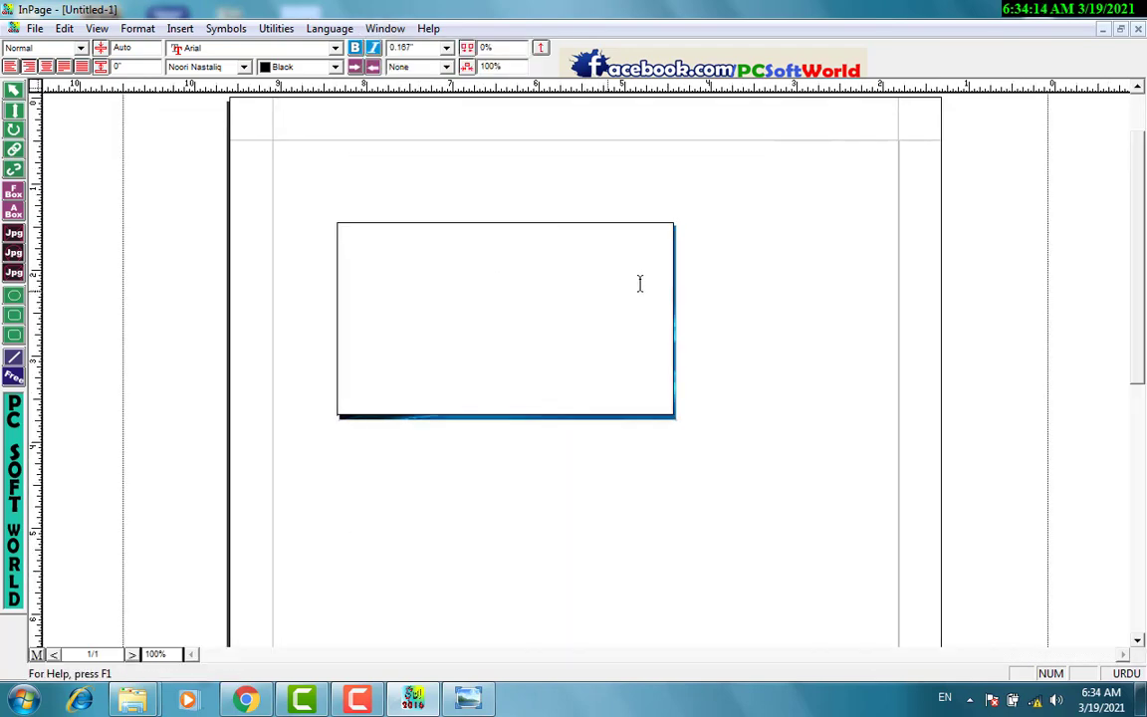
{"action": "left_click", "coordinate": [659, 267]}
{"action": "key", "text": "ctrl+v"}
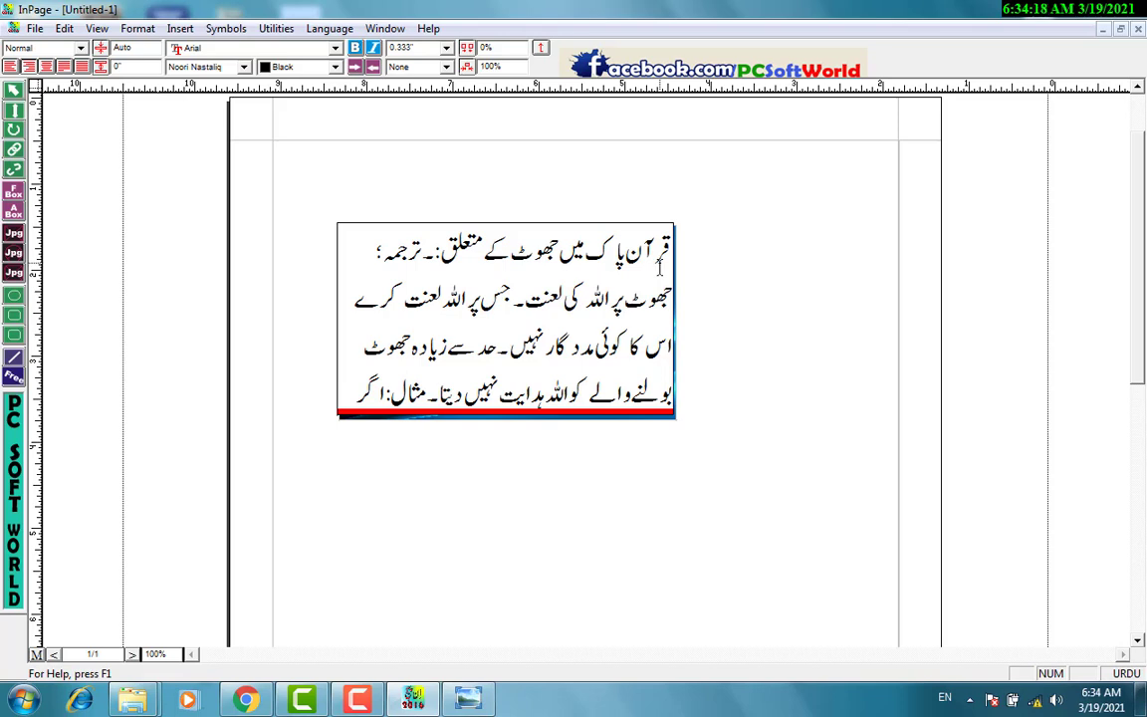
Step: Set the font size of all pasted text to 18pt so it fits in the text box
{"action": "key", "text": "ctrl+a"}
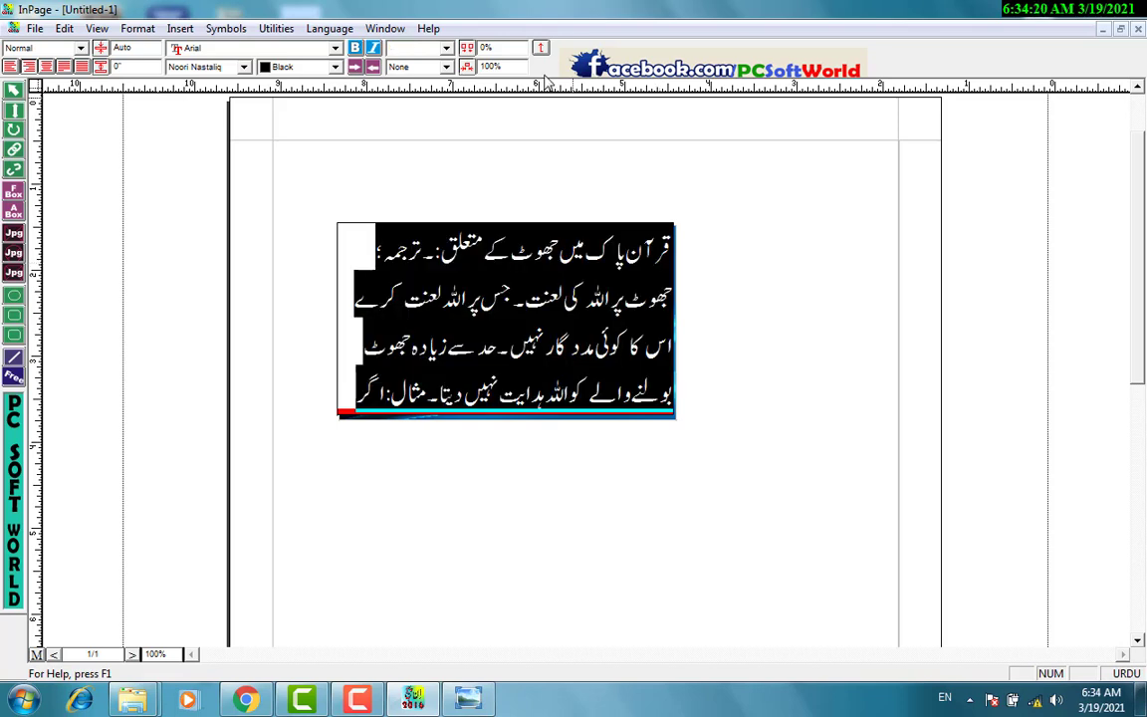
{"action": "left_click", "coordinate": [446, 49]}
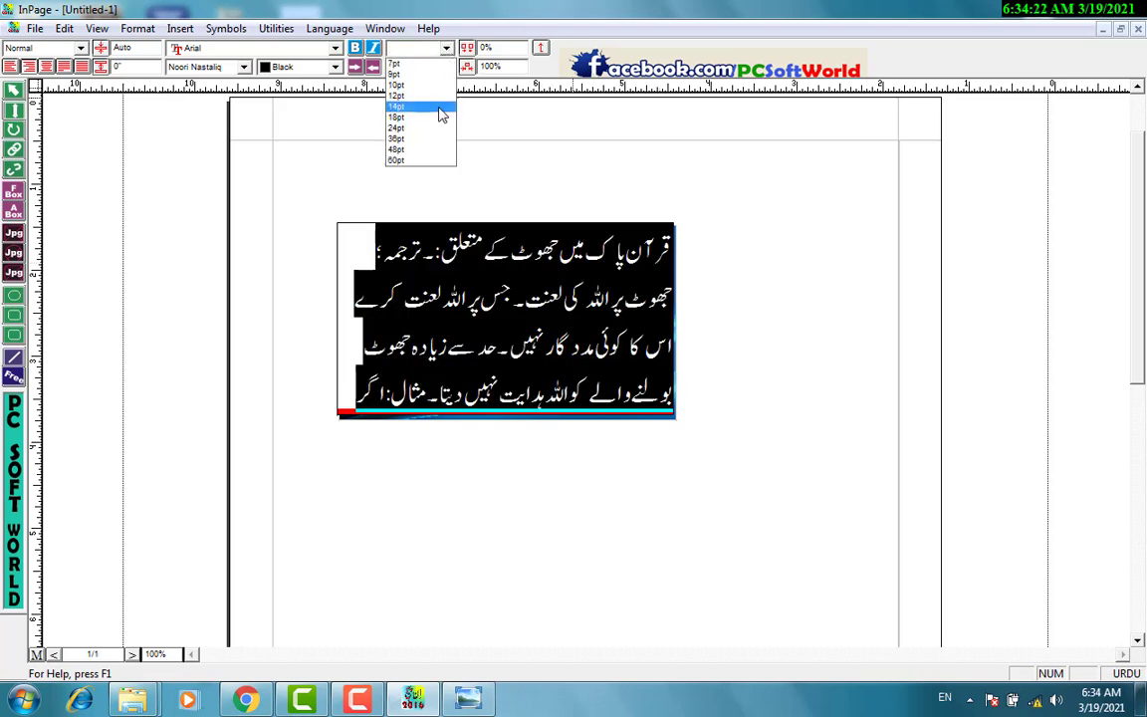
{"action": "left_click", "coordinate": [432, 130]}
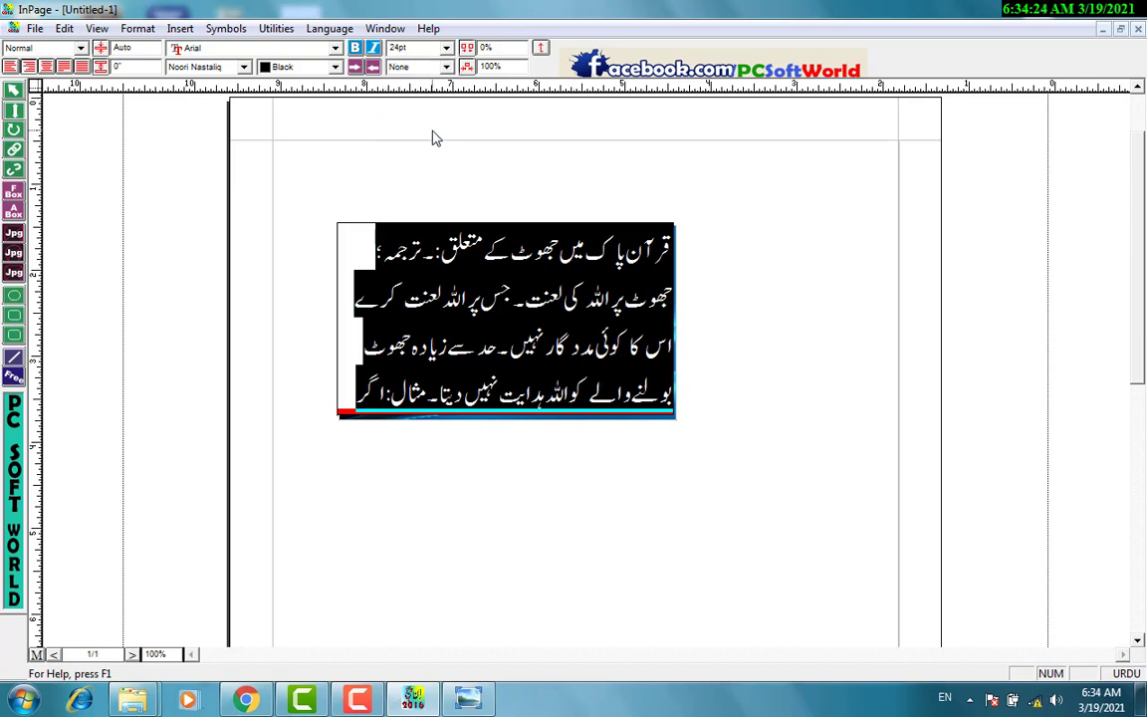
{"action": "left_click", "coordinate": [408, 47]}
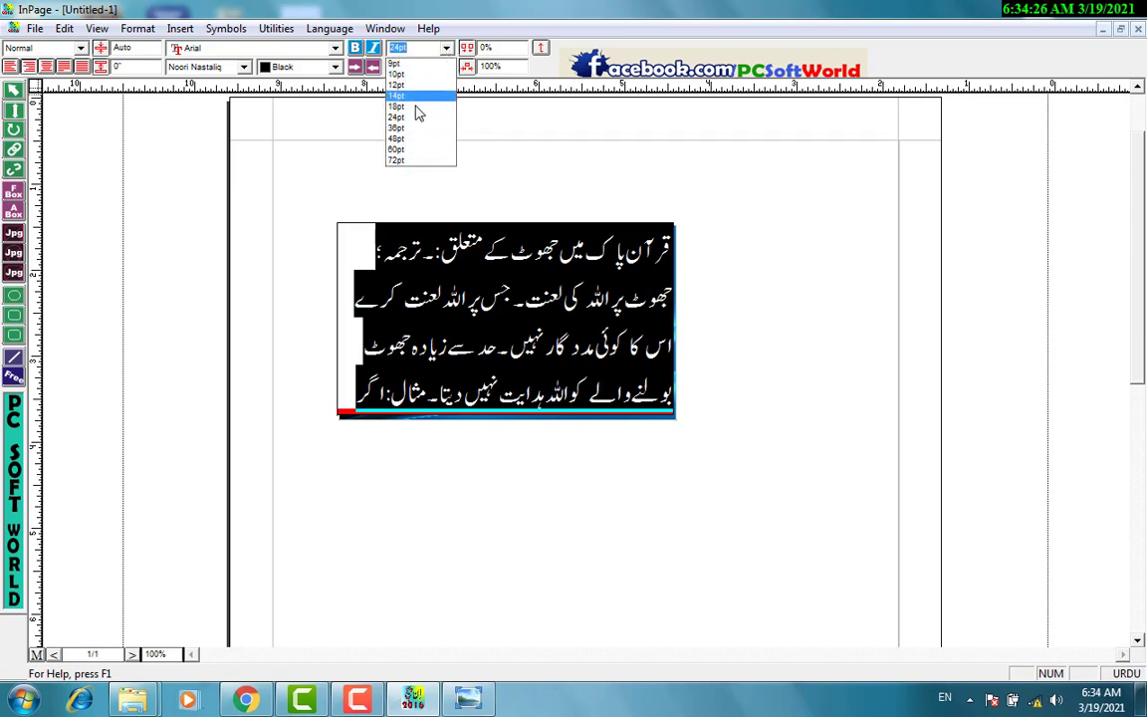
{"action": "left_click", "coordinate": [418, 107]}
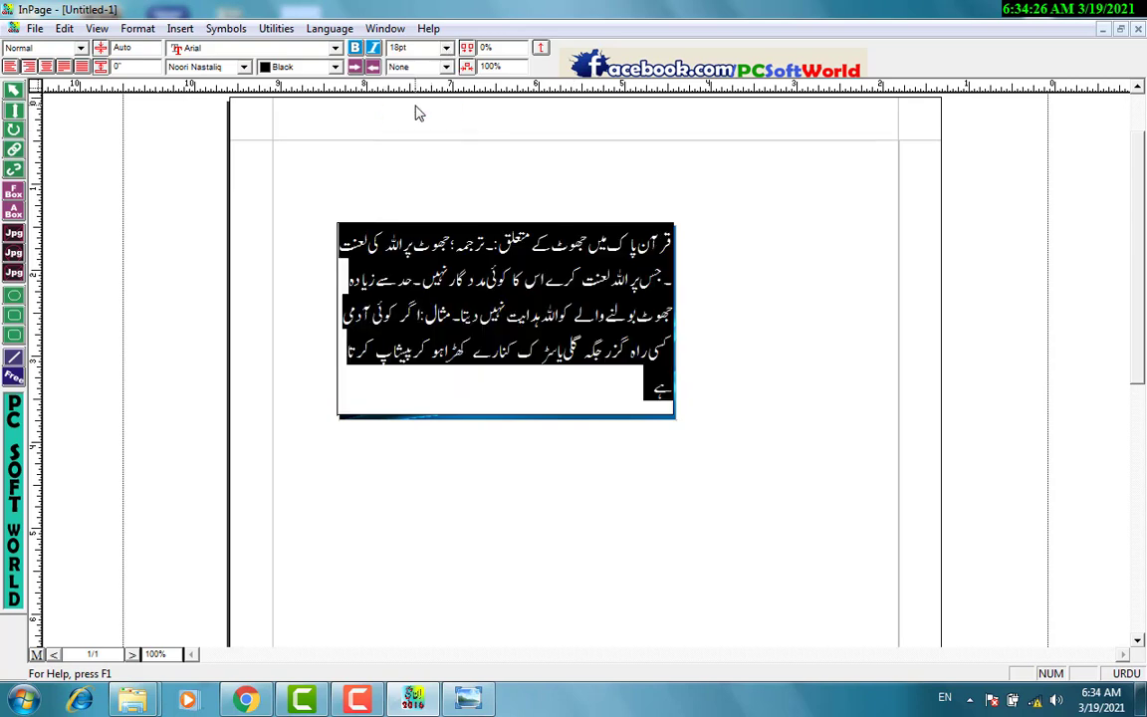
{"action": "right_click", "coordinate": [264, 171]}
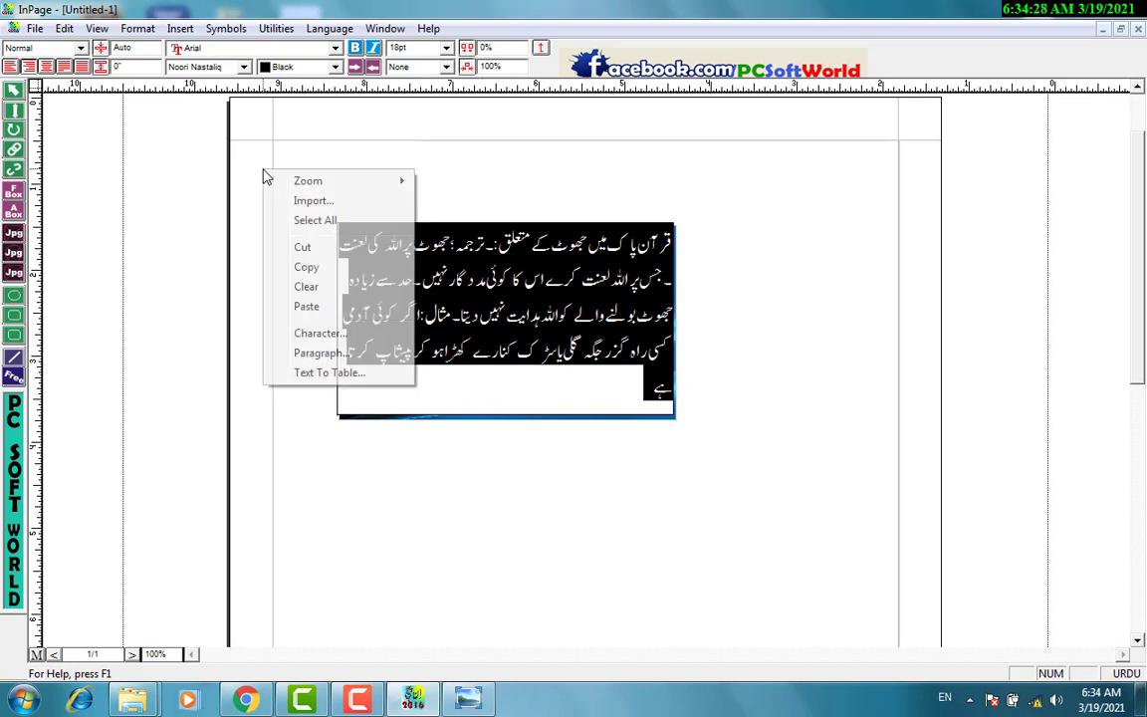
{"action": "left_click", "coordinate": [14, 92]}
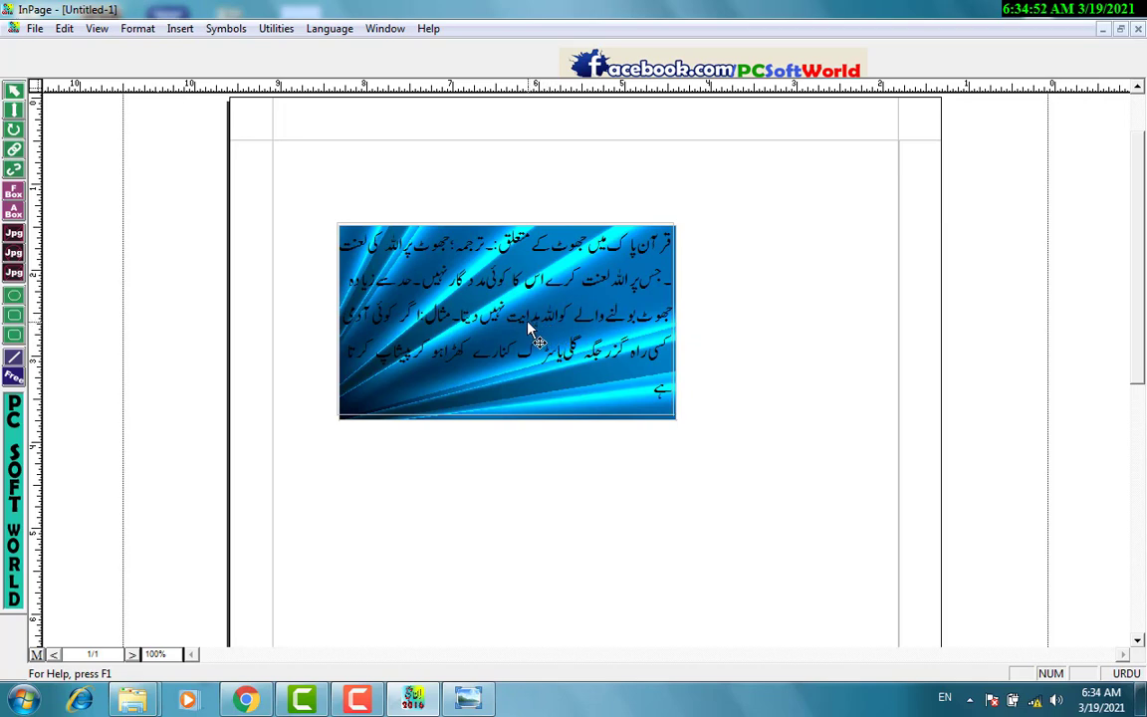
Step: Move the text box off the picture and set the picture's brightness and contrast to 30%
{"action": "left_click_drag", "start_coordinate": [525, 331], "coordinate": [924, 298]}
{"action": "left_click", "coordinate": [529, 323]}
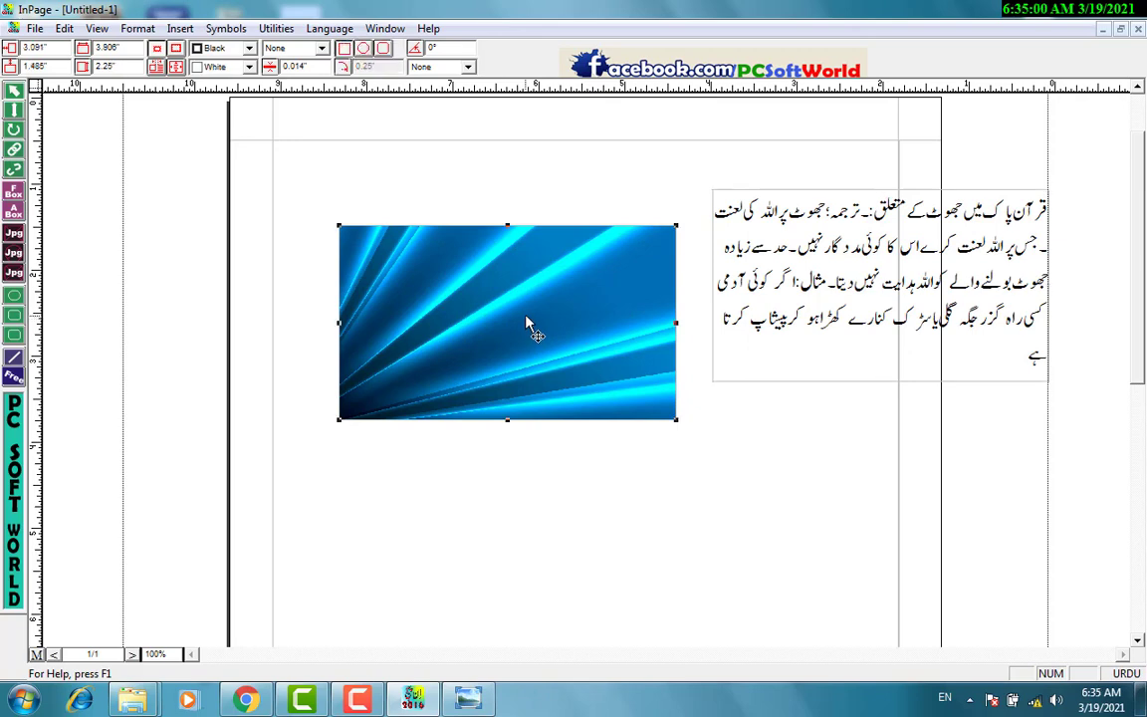
{"action": "left_click", "coordinate": [14, 110]}
{"action": "left_click", "coordinate": [384, 276]}
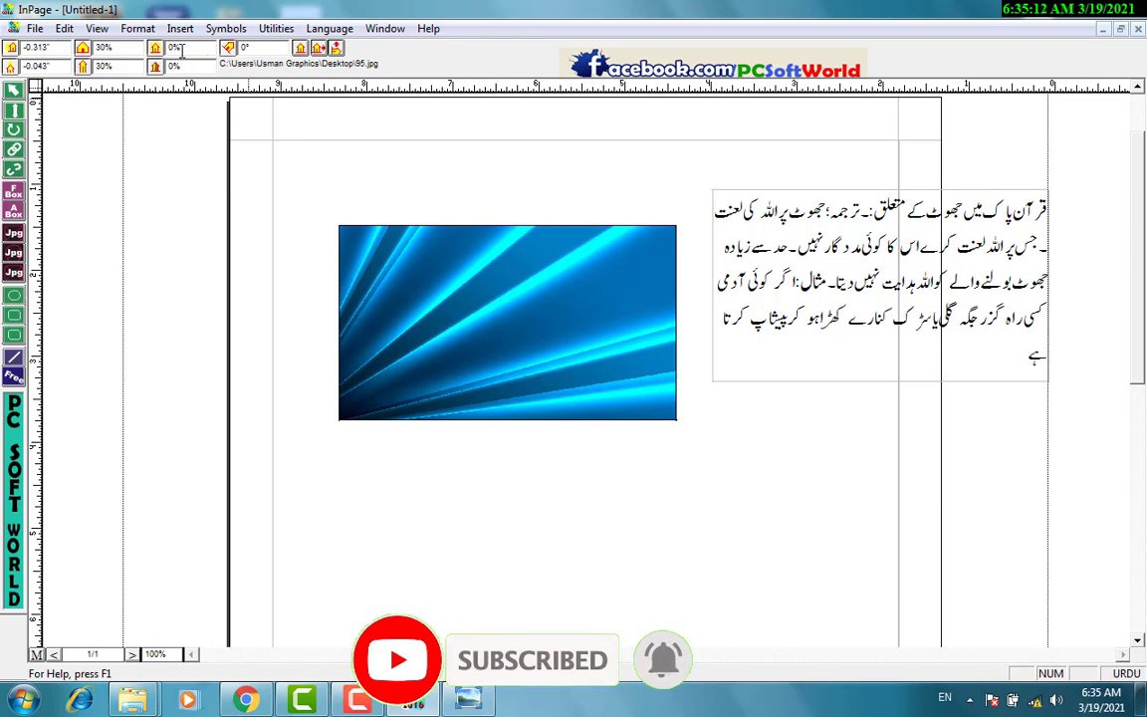
{"action": "double_click", "coordinate": [185, 48]}
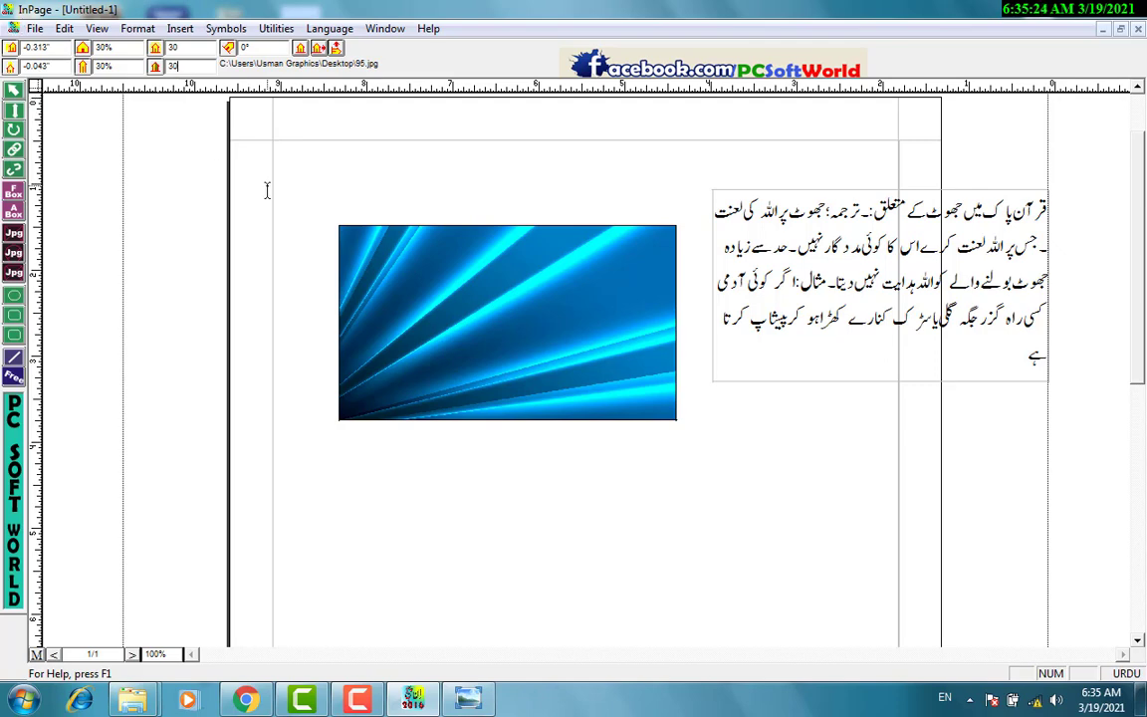
{"action": "key", "text": "Return"}
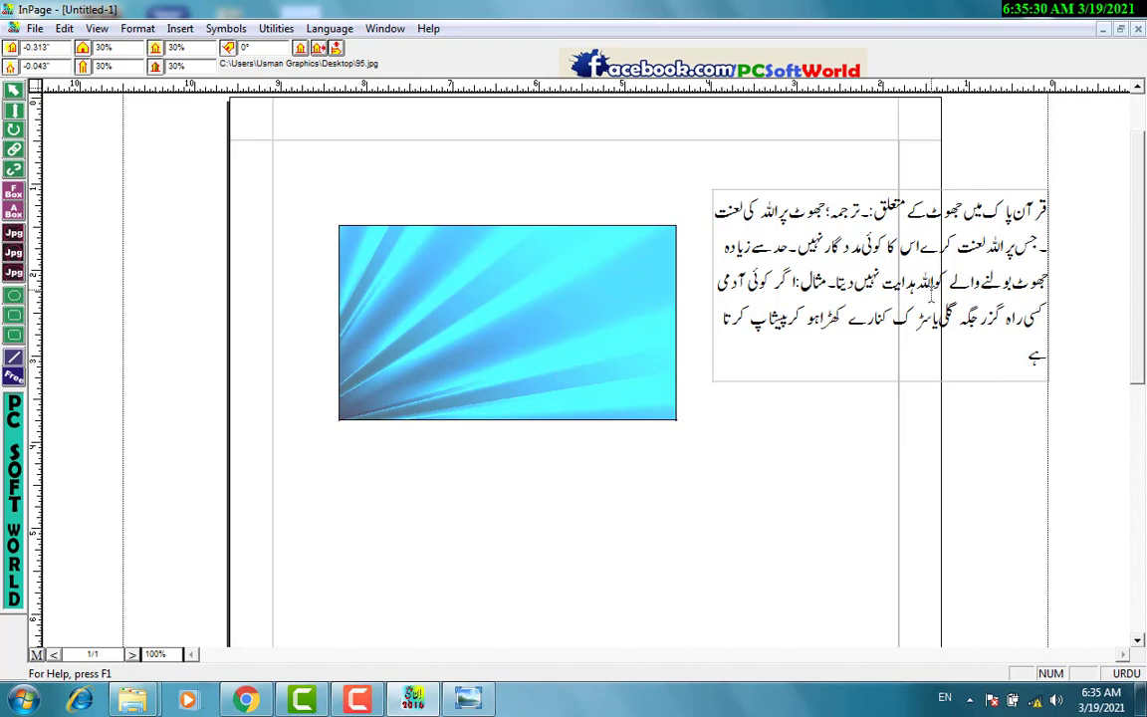
Step: Move the text box back over the picture, to about 3.08 inches across and 1.49 inches down
{"action": "left_click", "coordinate": [14, 91]}
{"action": "left_click_drag", "start_coordinate": [851, 260], "coordinate": [512, 300]}
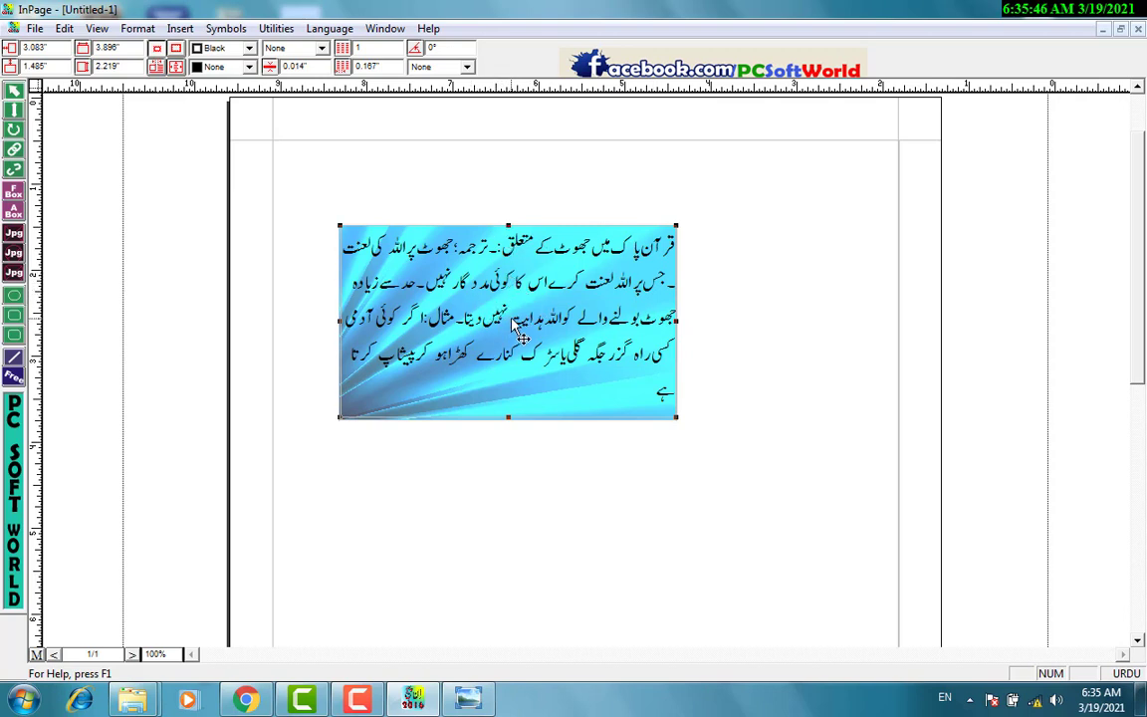
Step: Move the text box aside and set the picture's brightness and contrast to 15%
{"action": "left_click_drag", "start_coordinate": [871, 299], "coordinate": [921, 306]}
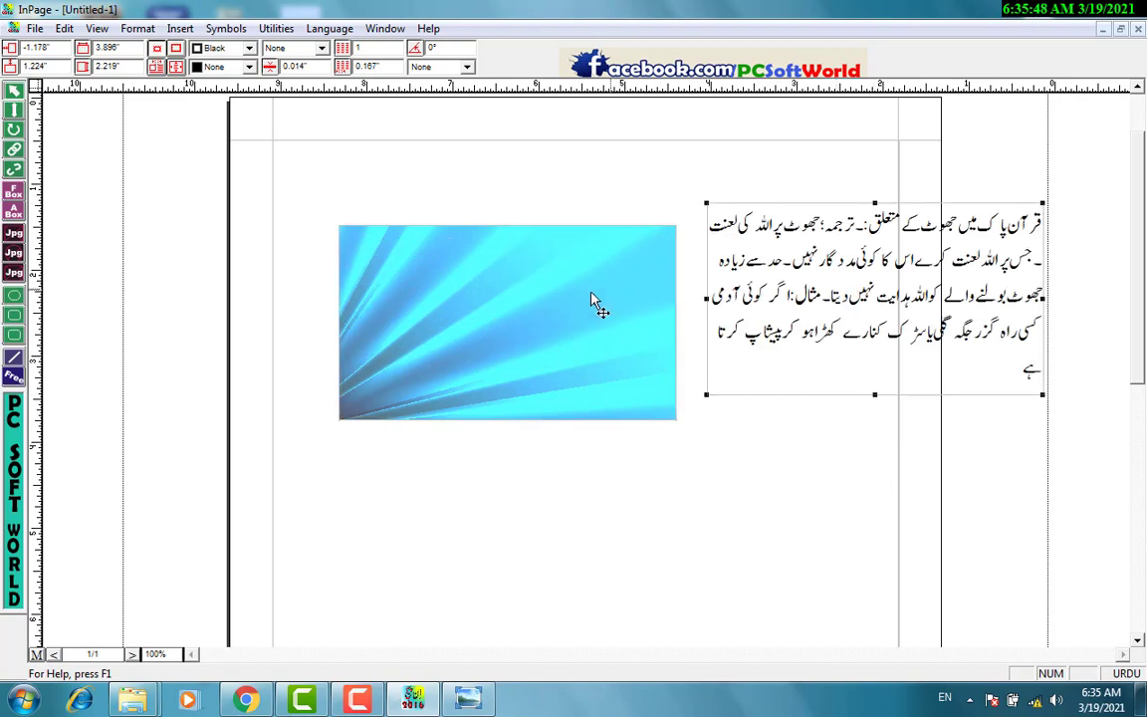
{"action": "left_click", "coordinate": [565, 308]}
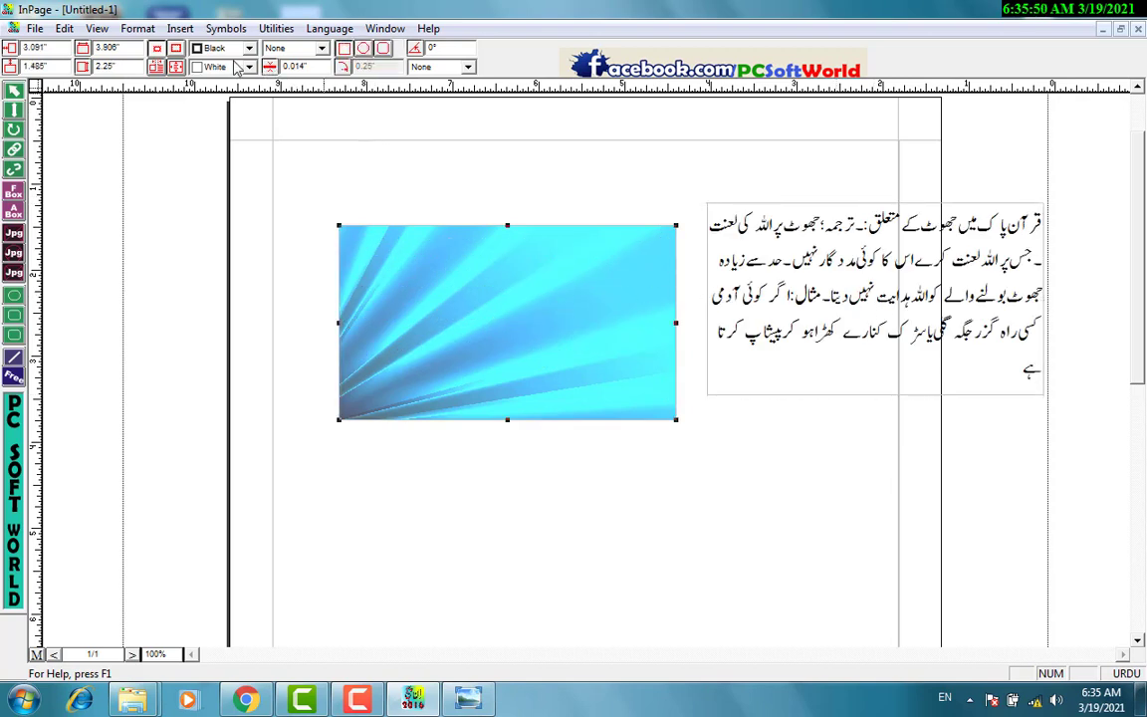
{"action": "left_click", "coordinate": [13, 111]}
{"action": "left_click", "coordinate": [378, 258]}
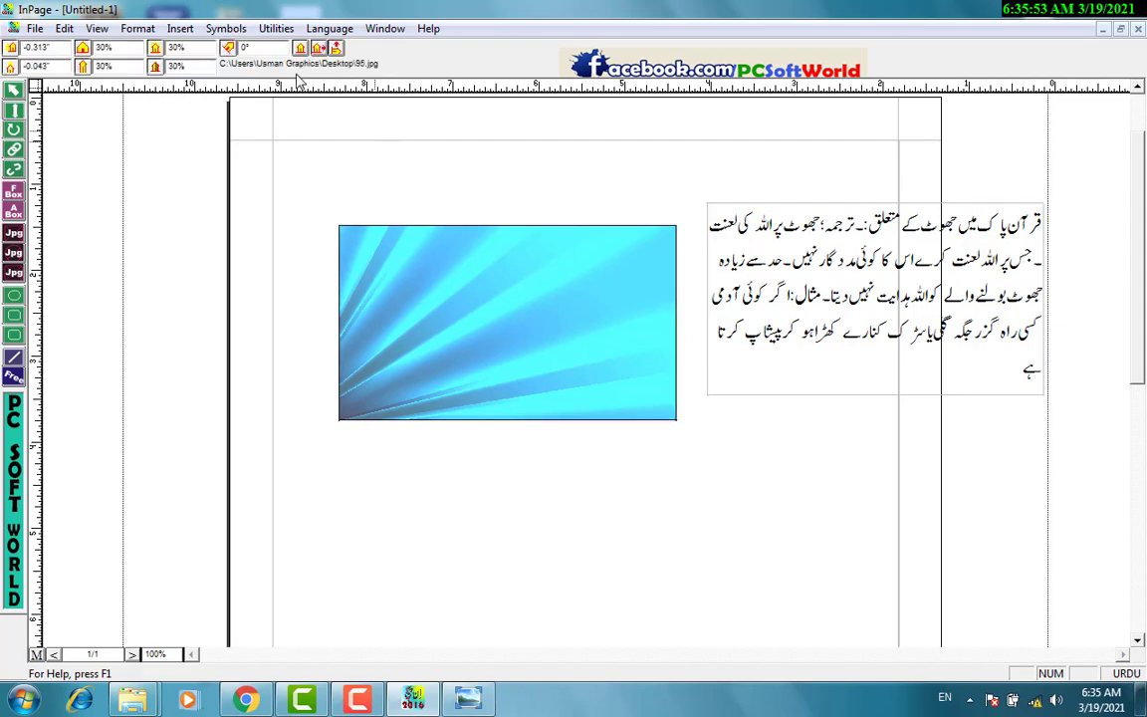
{"action": "double_click", "coordinate": [189, 50]}
{"action": "key", "text": "Return"}
{"action": "key", "text": "Return"}
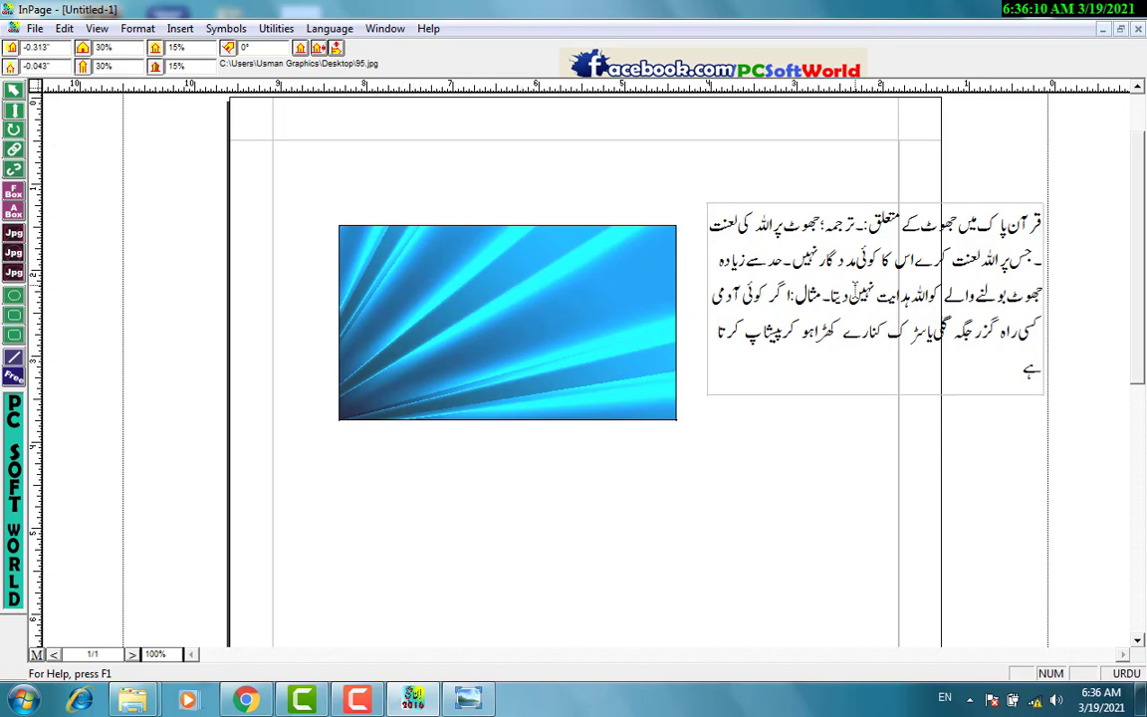
Step: Place the text box over the picture again, aligned at about 3.08 inches across and 1.51 inches down
{"action": "left_click", "coordinate": [14, 90]}
{"action": "left_click_drag", "start_coordinate": [856, 267], "coordinate": [505, 300]}
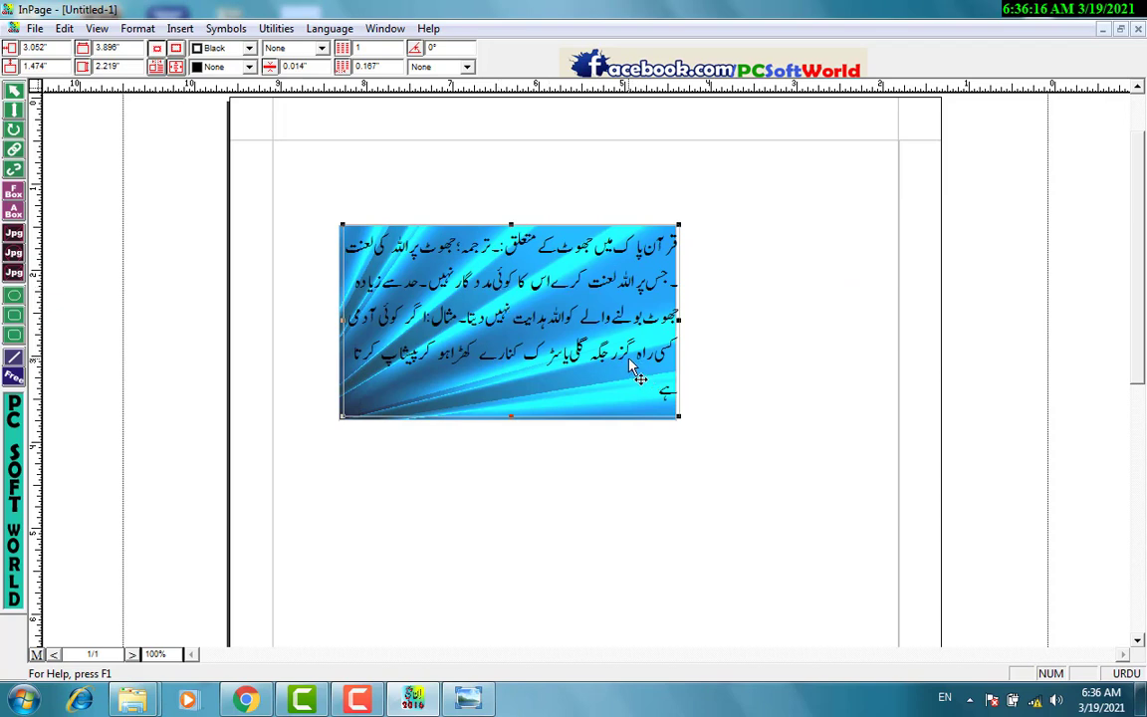
{"action": "left_click_drag", "start_coordinate": [552, 315], "coordinate": [551, 312]}
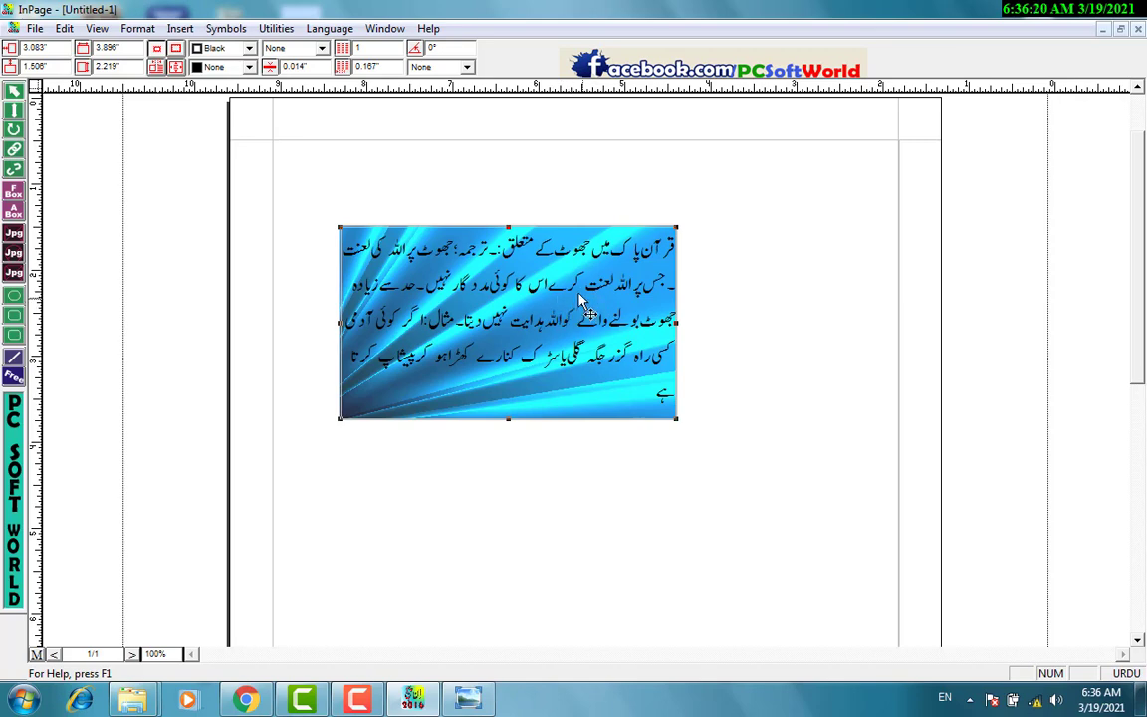
Step: Change the color of all text in the text box to Red
{"action": "left_click", "coordinate": [14, 110]}
{"action": "left_click", "coordinate": [529, 396]}
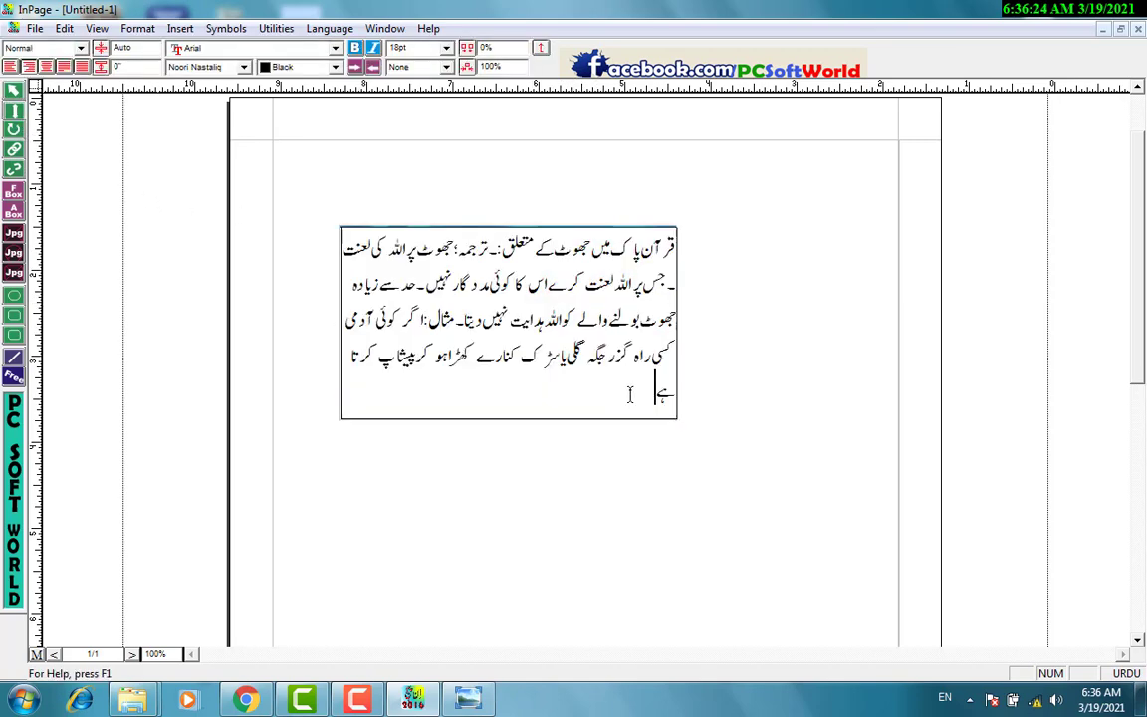
{"action": "left_click_drag", "start_coordinate": [629, 397], "coordinate": [673, 237]}
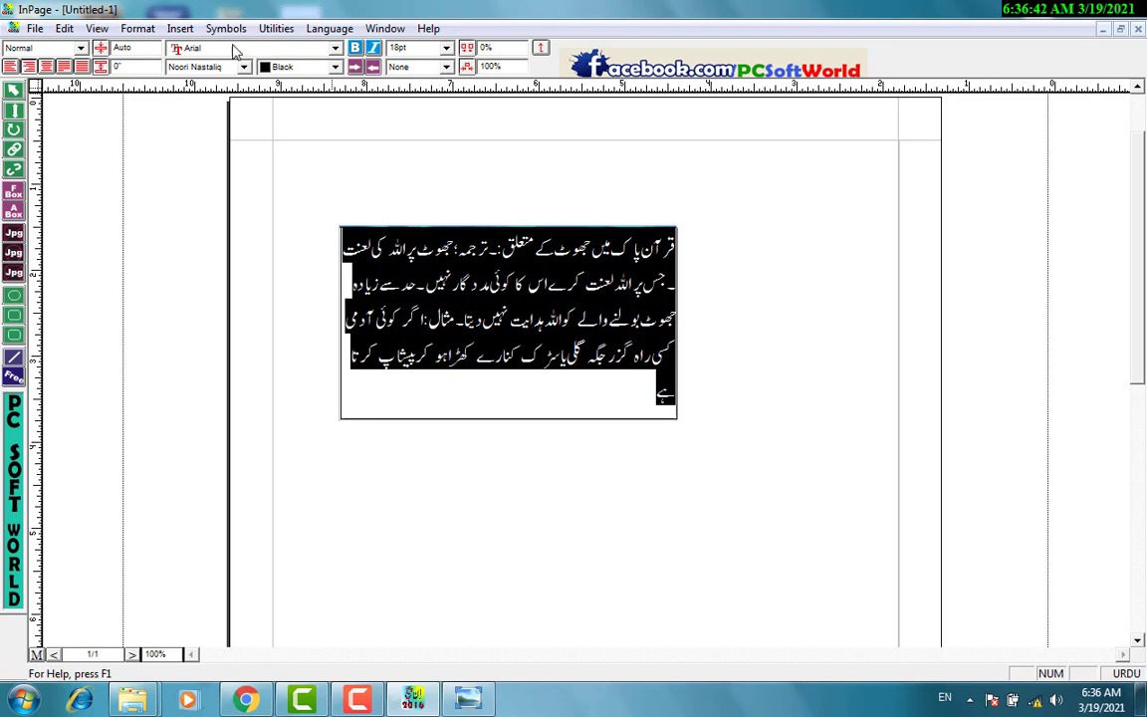
{"action": "left_click", "coordinate": [335, 68]}
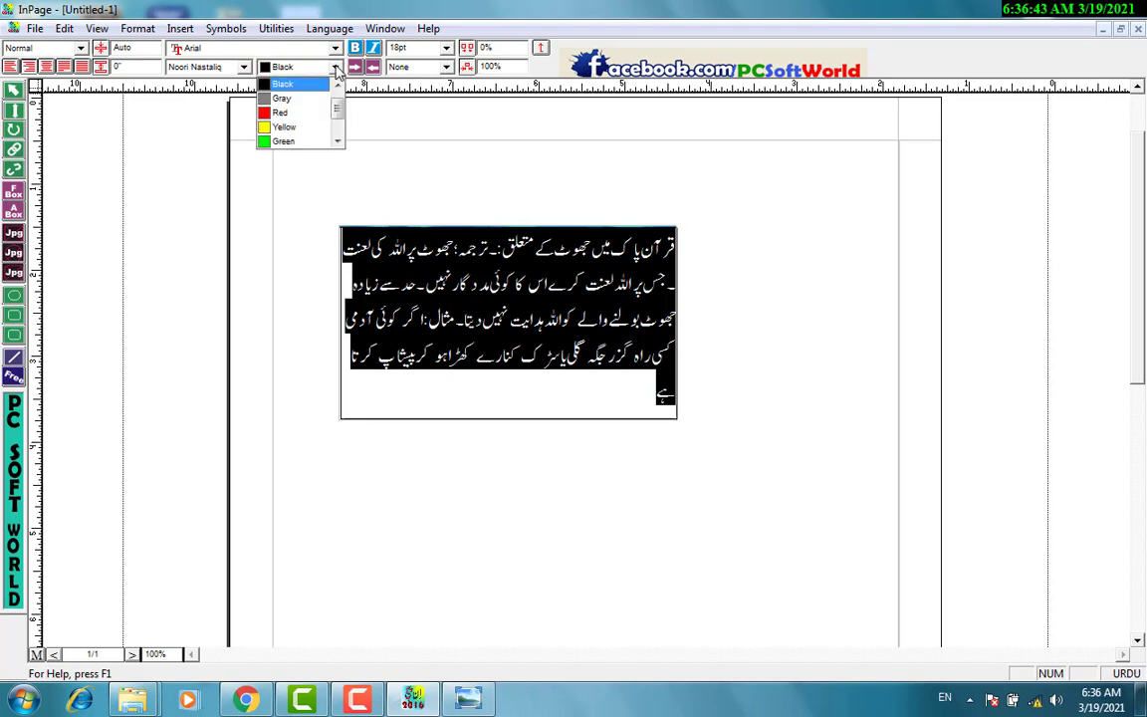
{"action": "left_click", "coordinate": [308, 116]}
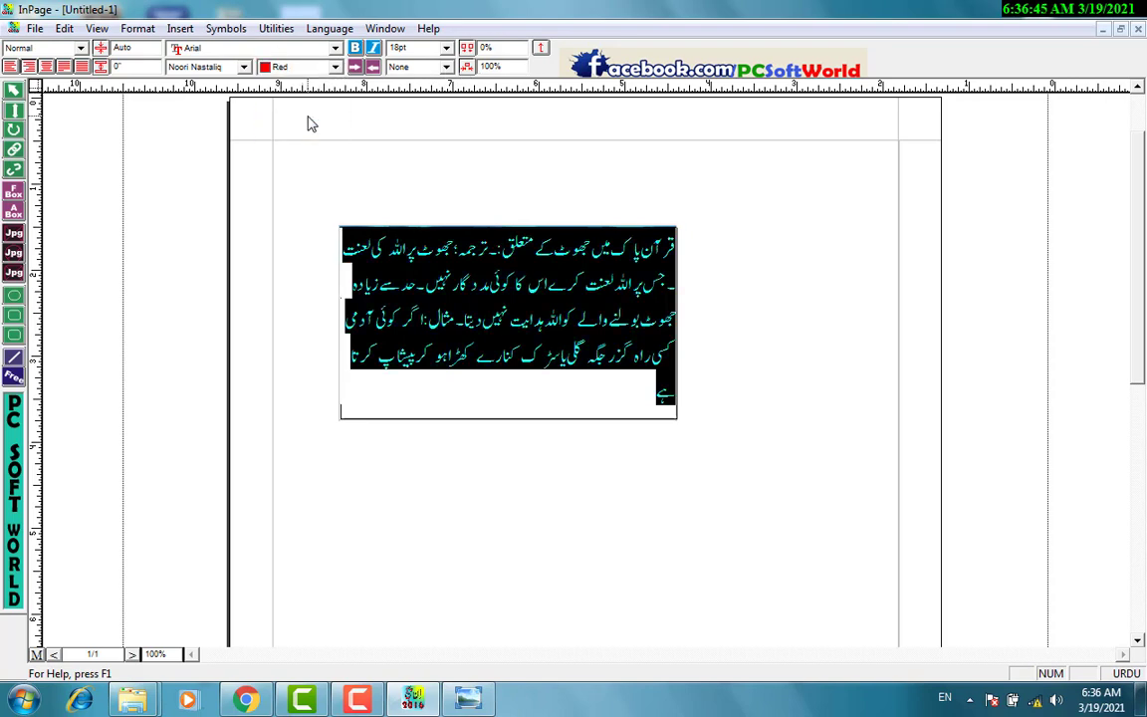
{"action": "left_click", "coordinate": [14, 93]}
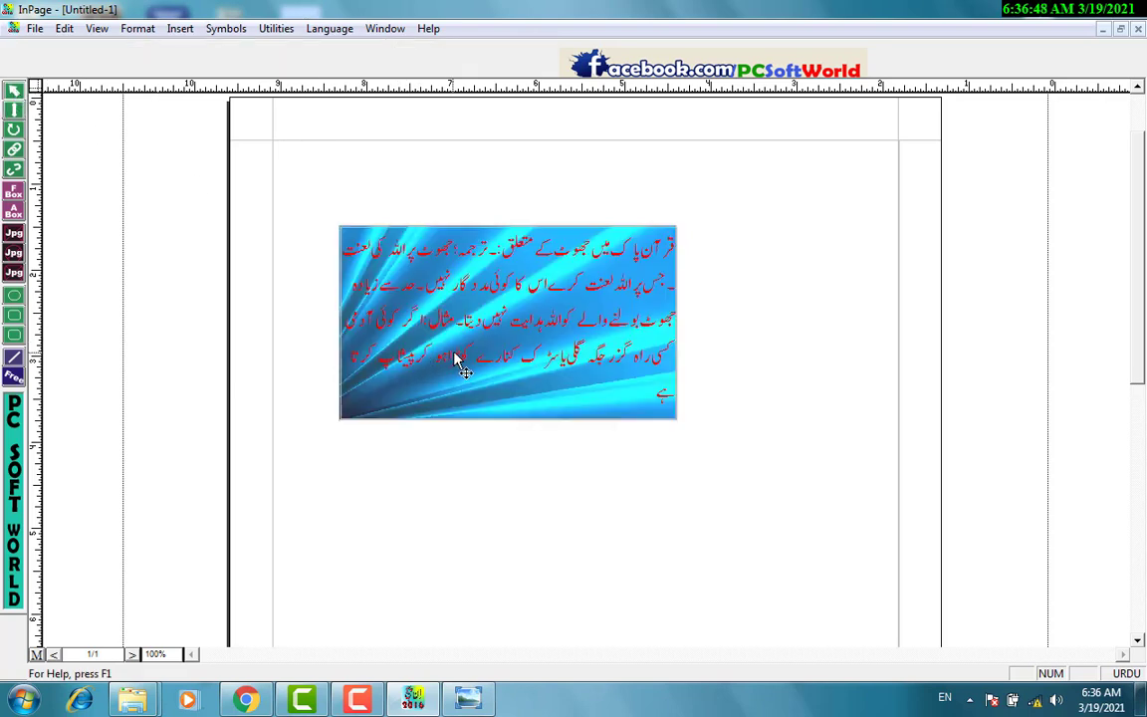
Step: Delete the red text box over the picture and select the picture box beneath it
{"action": "right_click", "coordinate": [448, 185]}
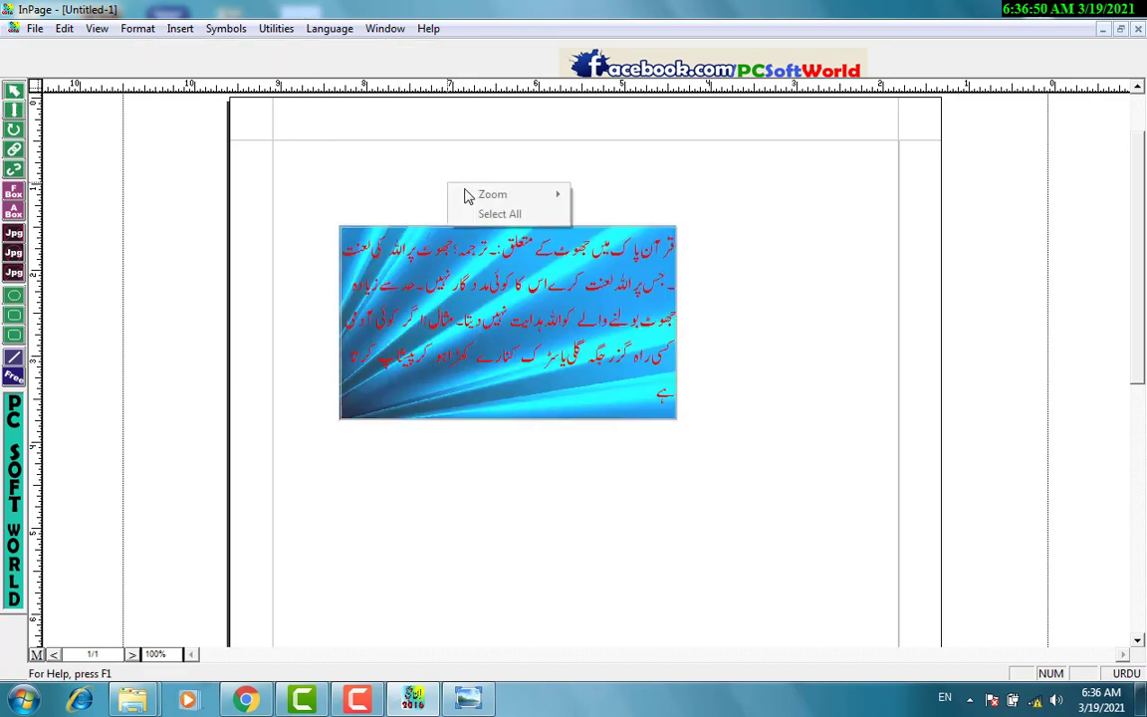
{"action": "mouse_move", "coordinate": [541, 199]}
{"action": "left_click", "coordinate": [605, 255]}
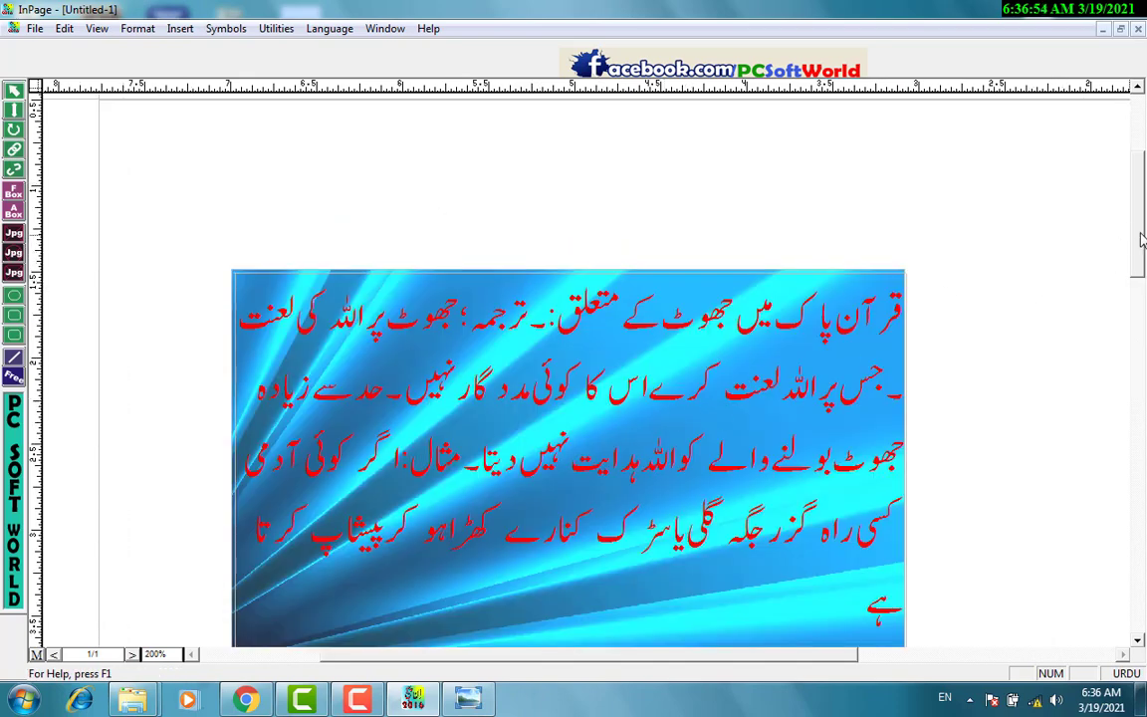
{"action": "scroll", "coordinate": [1144, 271], "scroll_direction": "down", "scroll_amount": 3}
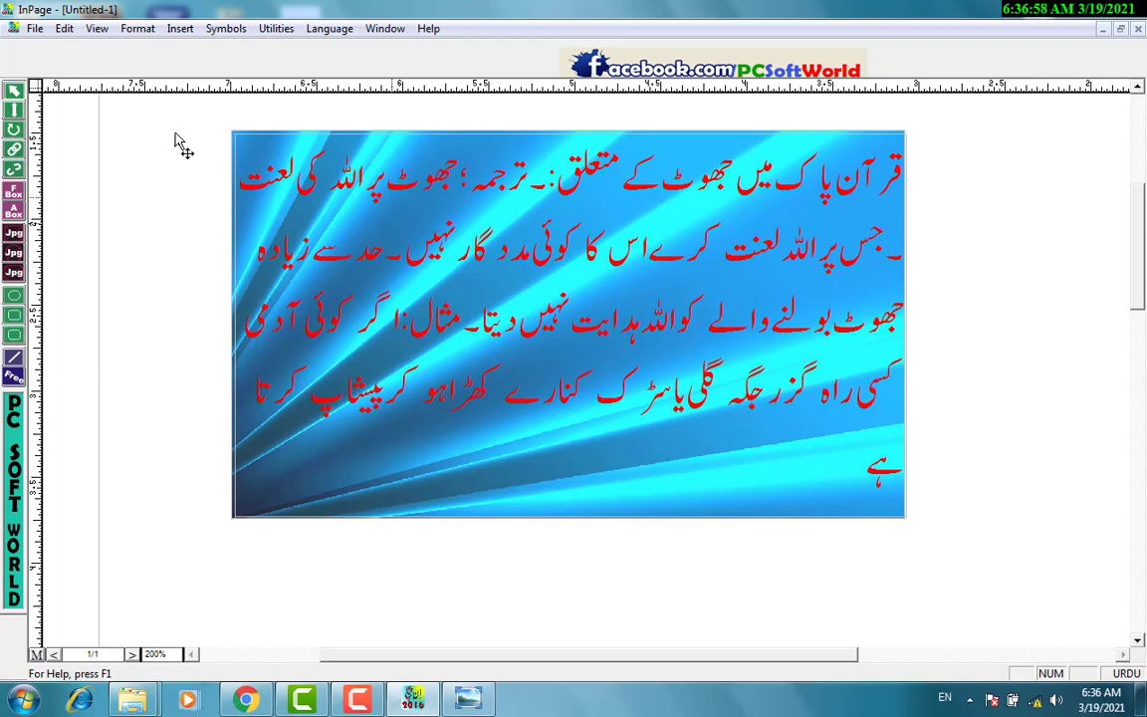
{"action": "left_click", "coordinate": [527, 354]}
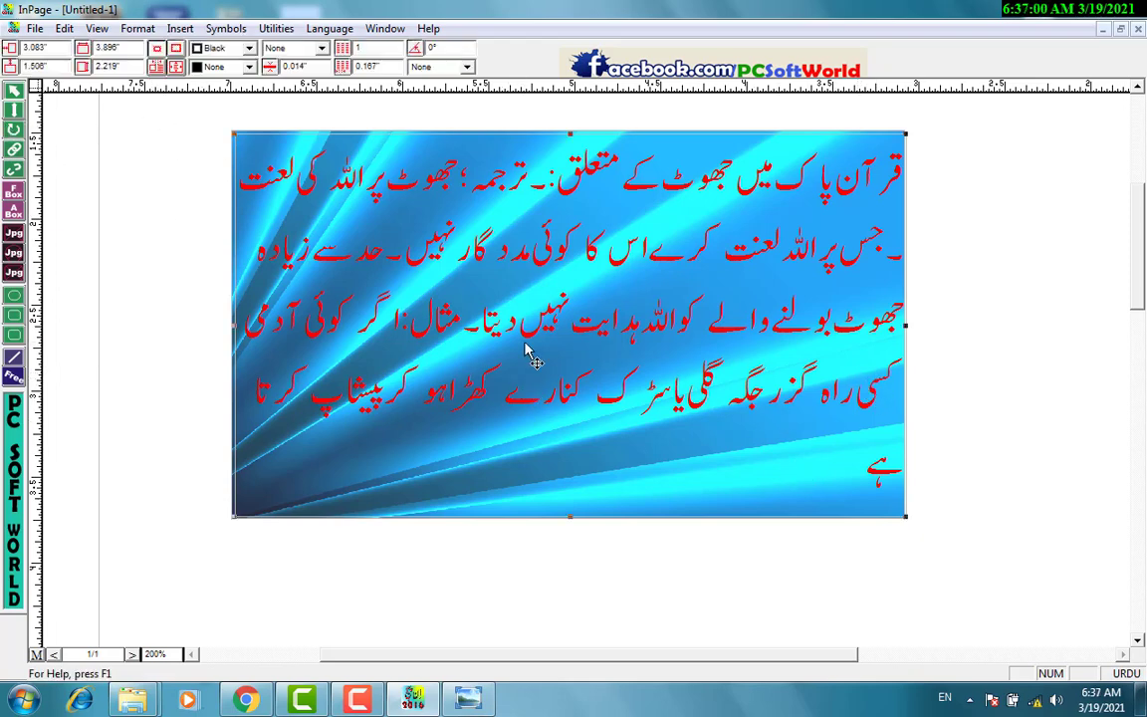
{"action": "key", "text": "Delete"}
{"action": "left_click", "coordinate": [523, 314]}
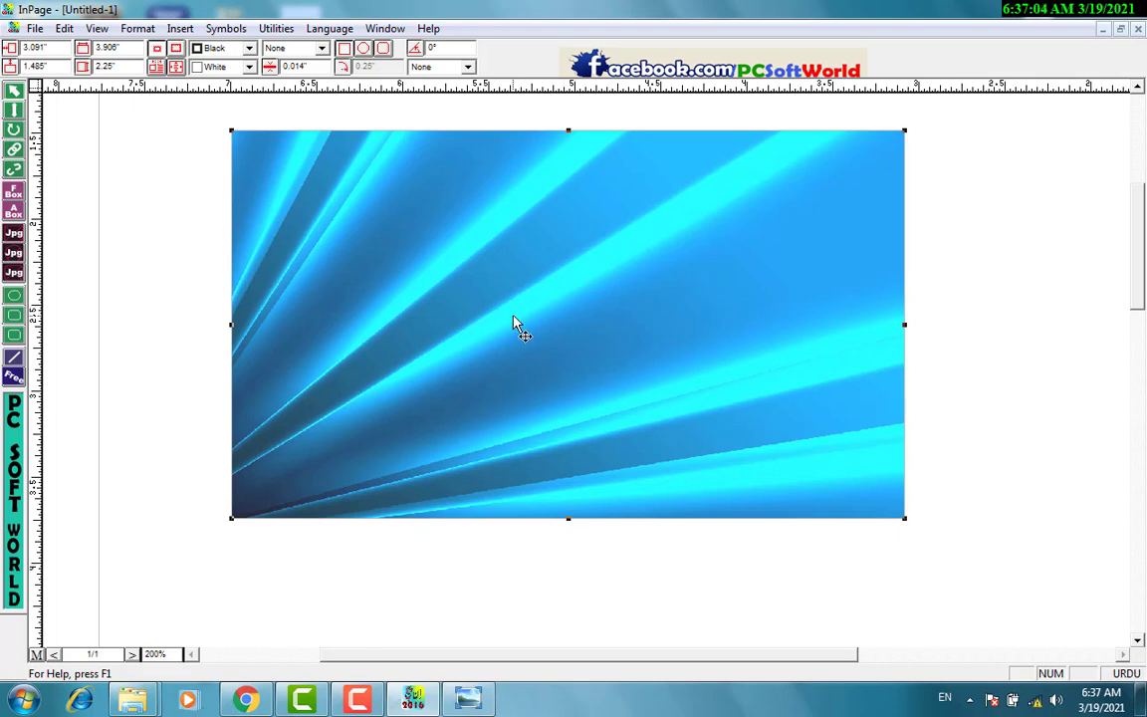
Step: Delete the selected picture box and display the page at actual size
{"action": "key", "text": "Delete"}
{"action": "right_click", "coordinate": [514, 304]}
{"action": "mouse_move", "coordinate": [559, 313]}
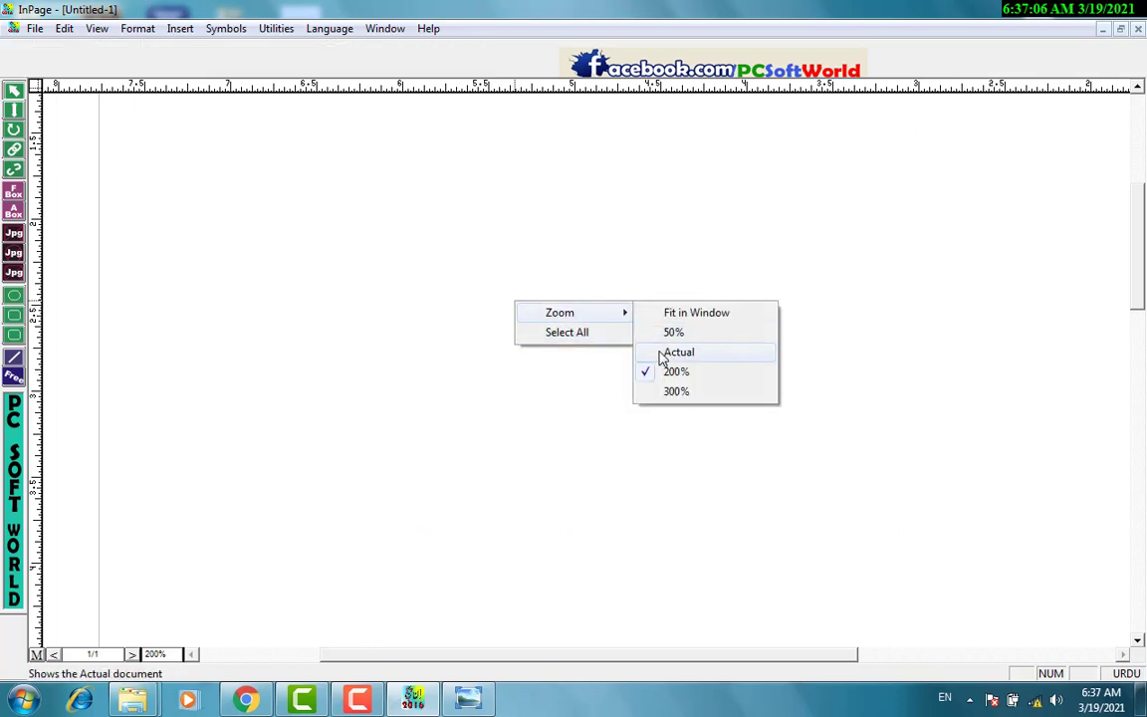
{"action": "left_click", "coordinate": [647, 351]}
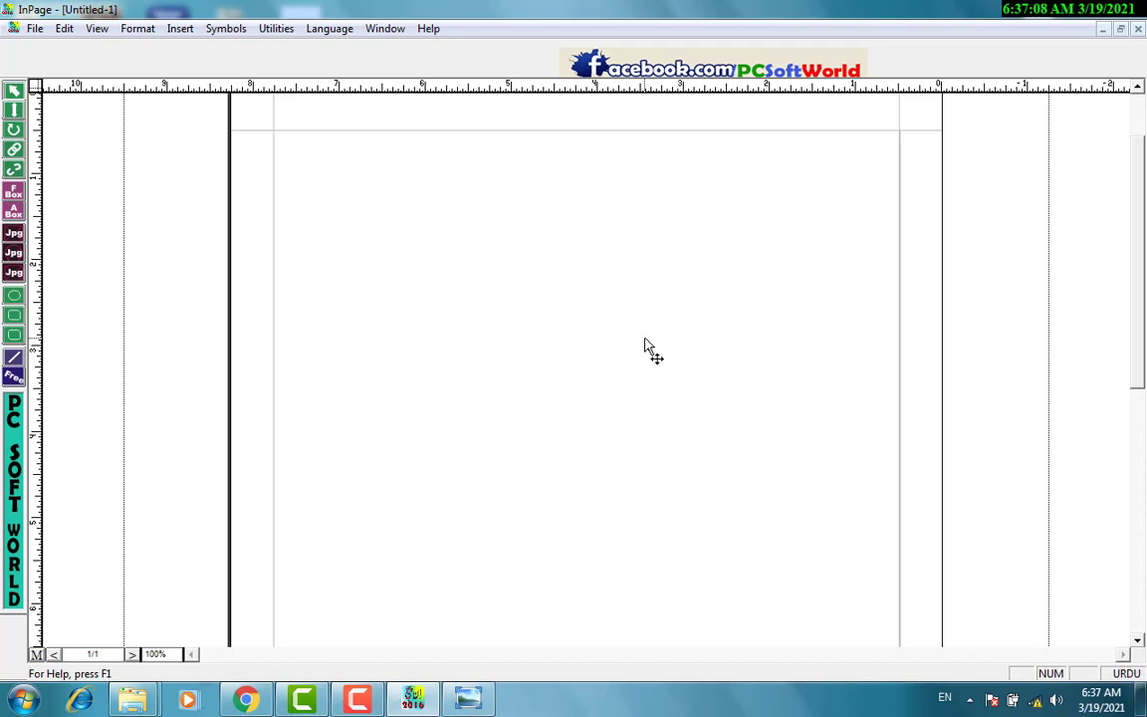
Step: Switch to the Untitled-3 document and draw a picture box about 6.25 by 2.73 inches over the upper Urdu text
{"action": "left_click", "coordinate": [391, 29]}
{"action": "left_click", "coordinate": [418, 201]}
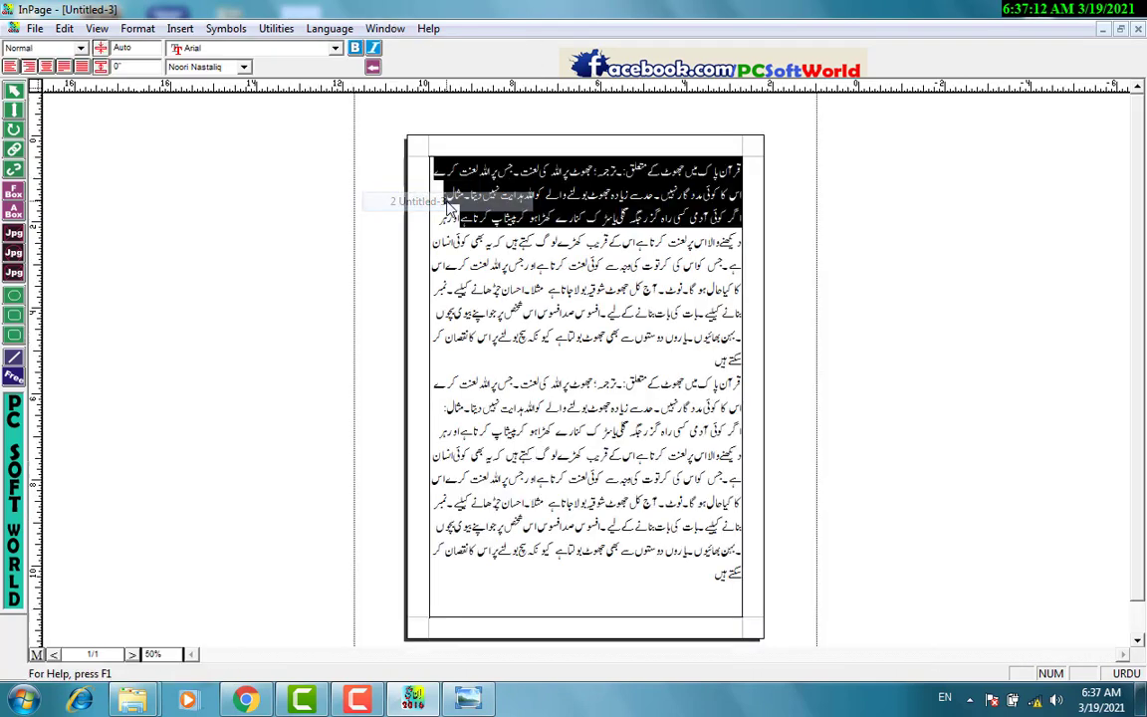
{"action": "left_click", "coordinate": [15, 92]}
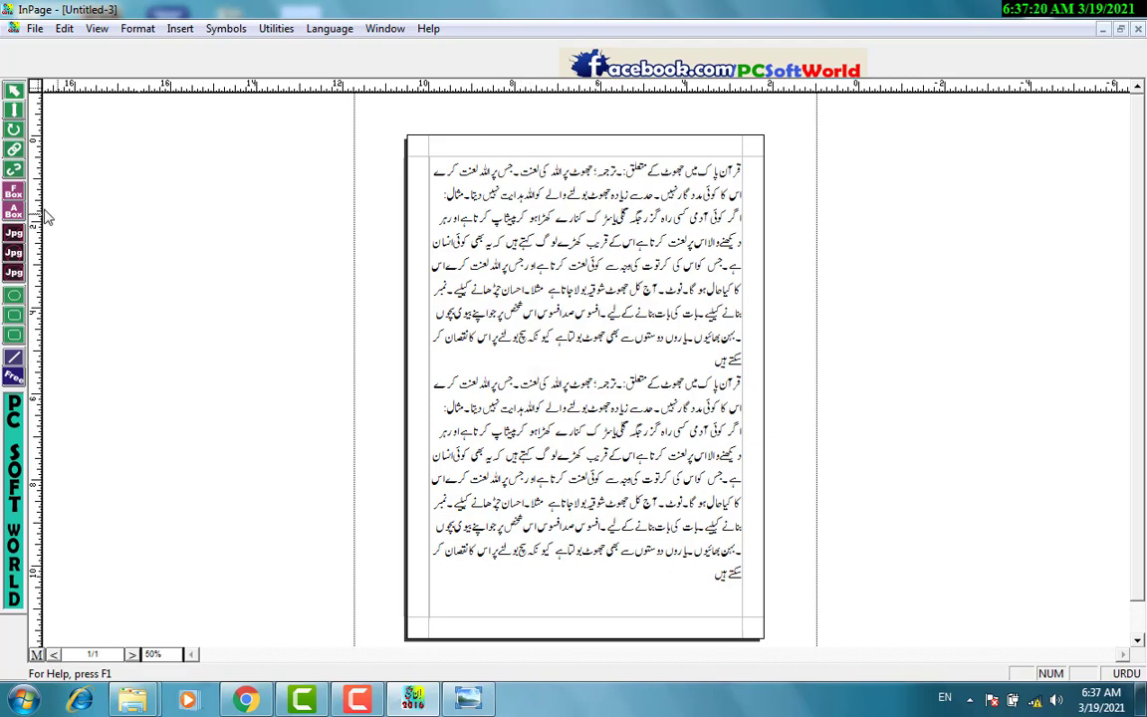
{"action": "left_click", "coordinate": [14, 232]}
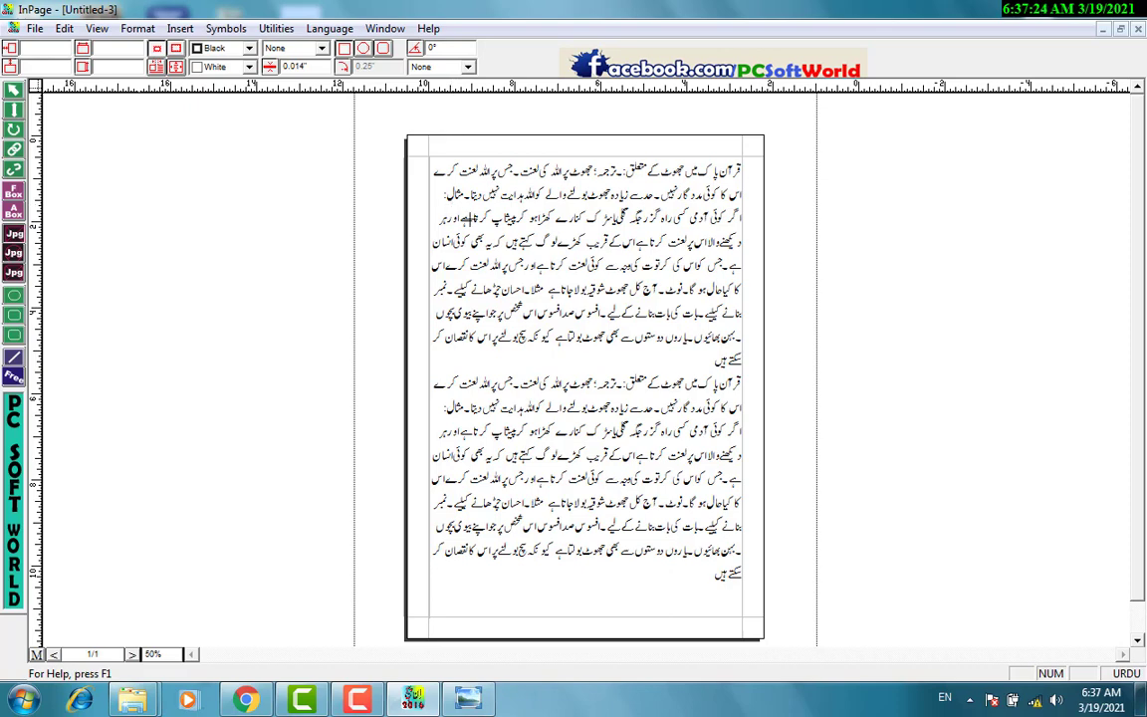
{"action": "left_click_drag", "start_coordinate": [464, 217], "coordinate": [720, 319]}
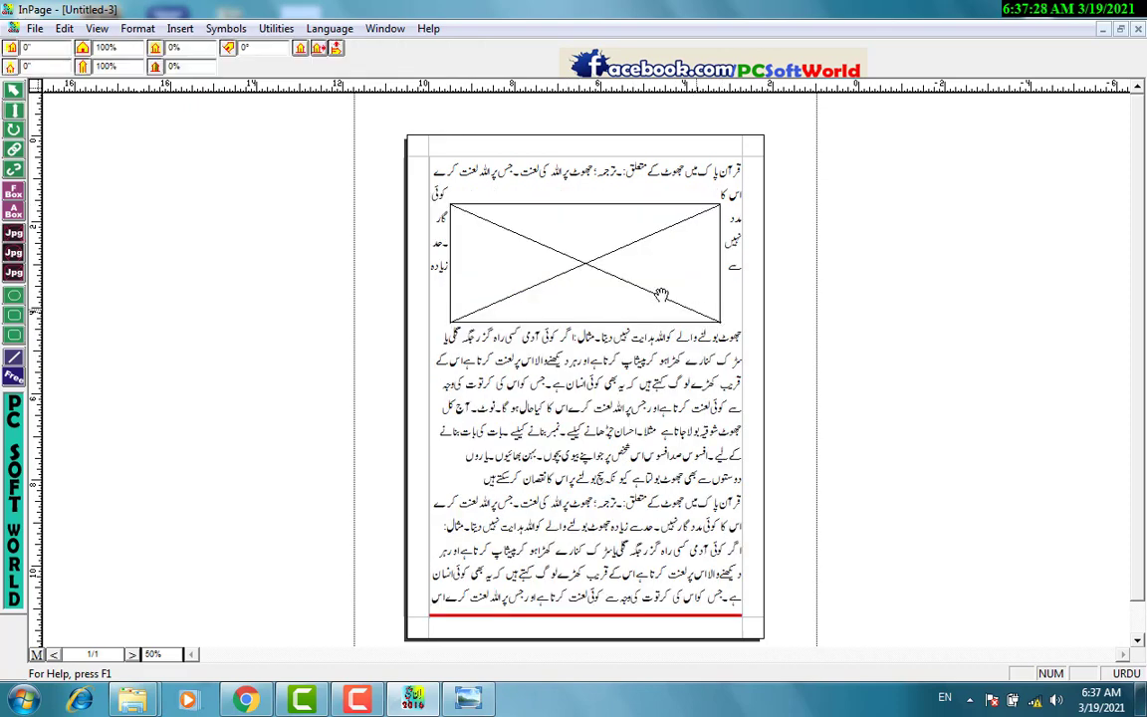
Step: Import the picture 95 from the Desktop into the new picture box
{"action": "double_click", "coordinate": [578, 269]}
{"action": "left_click_drag", "start_coordinate": [830, 376], "coordinate": [829, 376]}
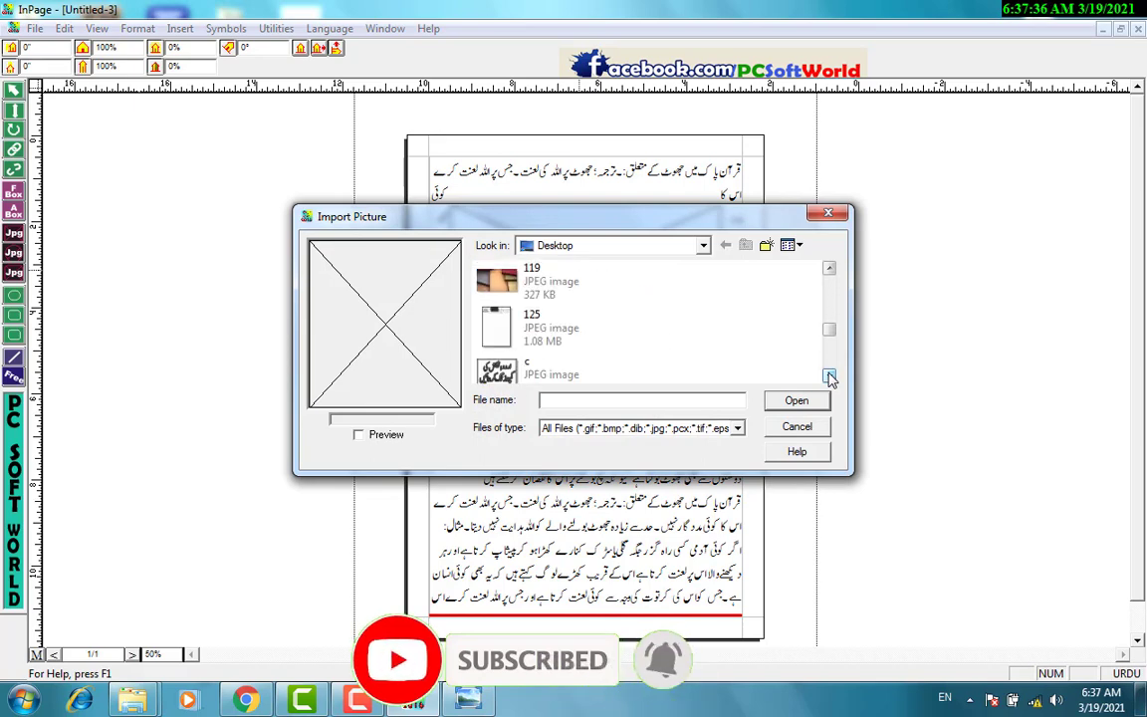
{"action": "left_click", "coordinate": [829, 270]}
{"action": "left_click", "coordinate": [830, 271]}
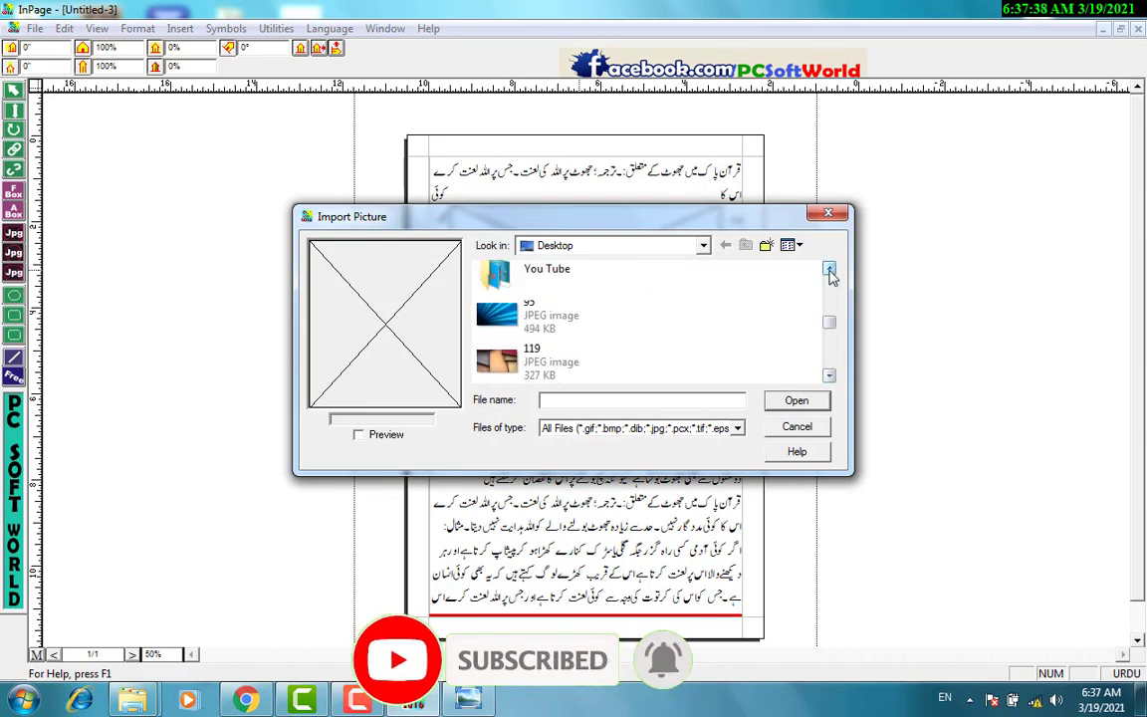
{"action": "left_click", "coordinate": [543, 315]}
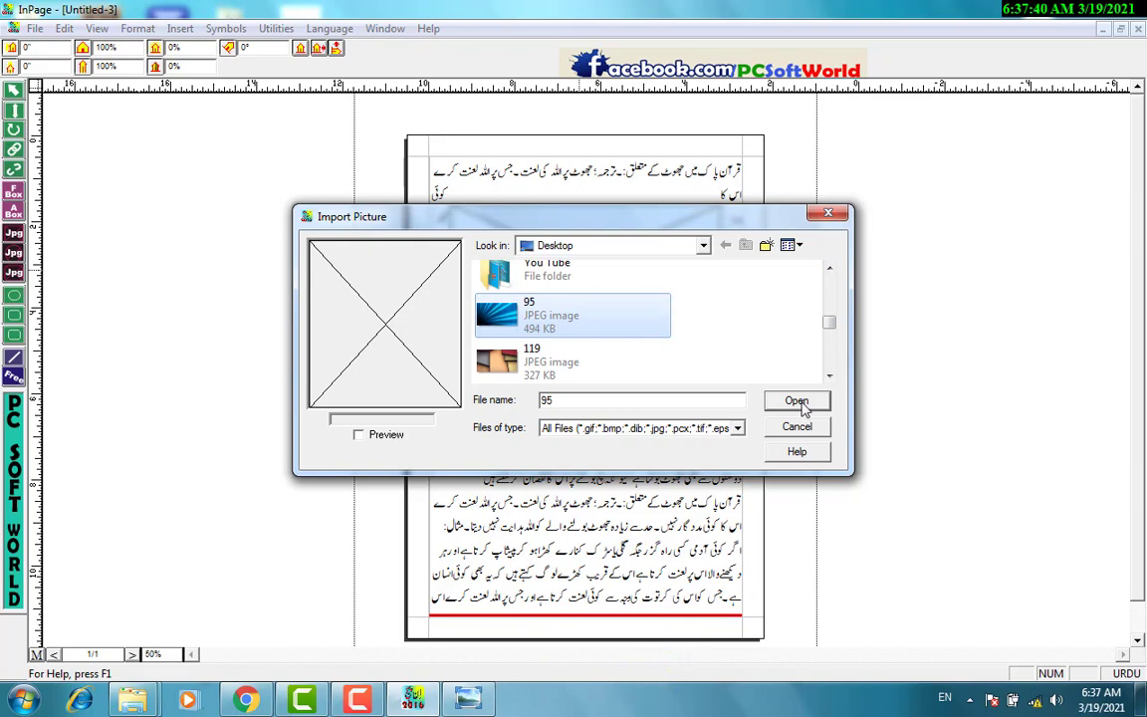
{"action": "left_click", "coordinate": [795, 402]}
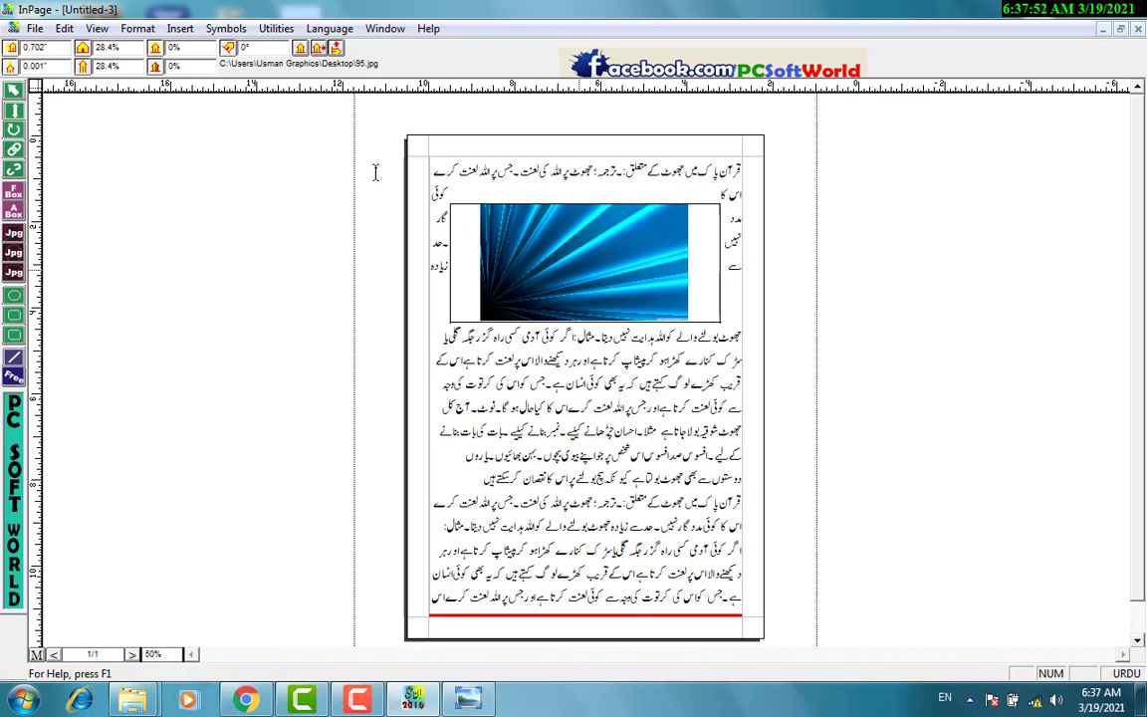
Step: Scale the picture to 40% in both directions and reposition it so it fills the upper box
{"action": "double_click", "coordinate": [112, 48]}
{"action": "type", "text": "50"}
{"action": "type", "text": "40"}
{"action": "key", "text": "Return"}
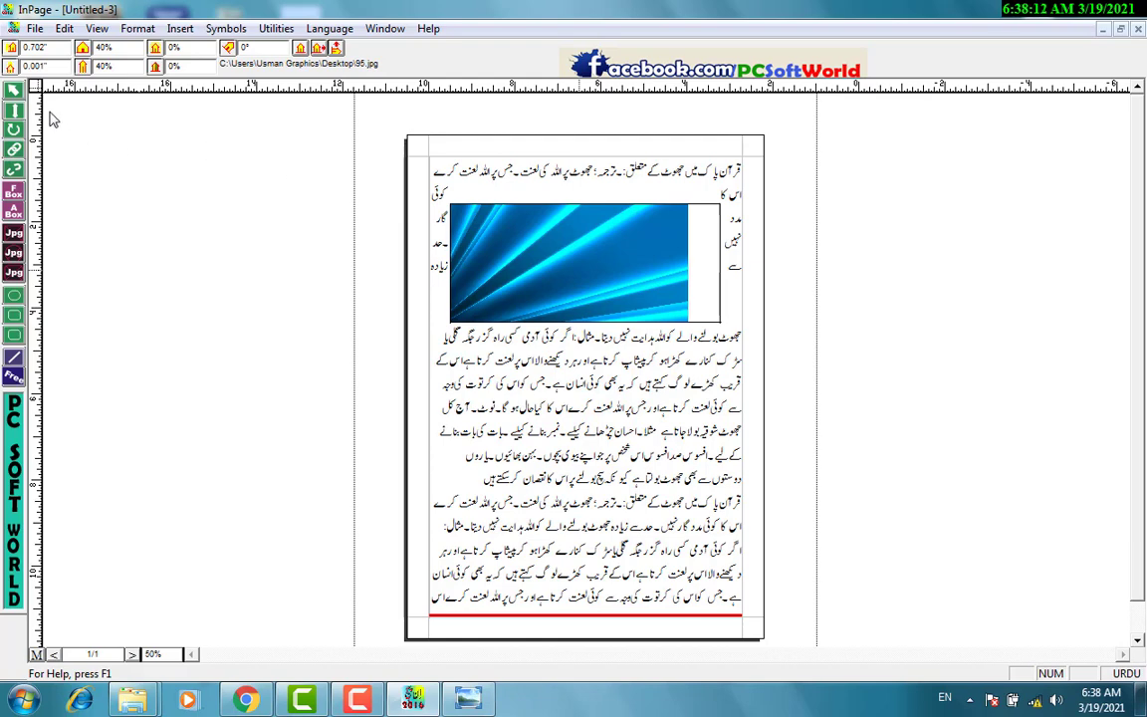
{"action": "left_click", "coordinate": [15, 111]}
{"action": "left_click_drag", "start_coordinate": [522, 259], "coordinate": [572, 250]}
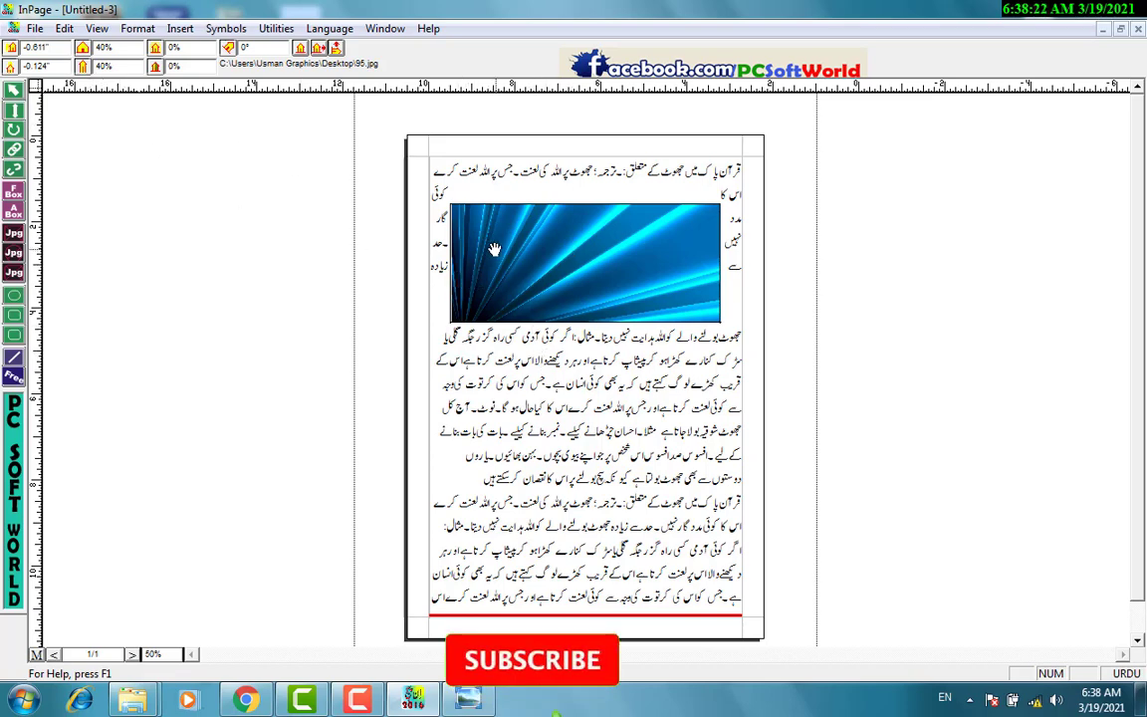
Step: Send the upper picture box to the back so the Urdu text runs over it
{"action": "left_click", "coordinate": [35, 29]}
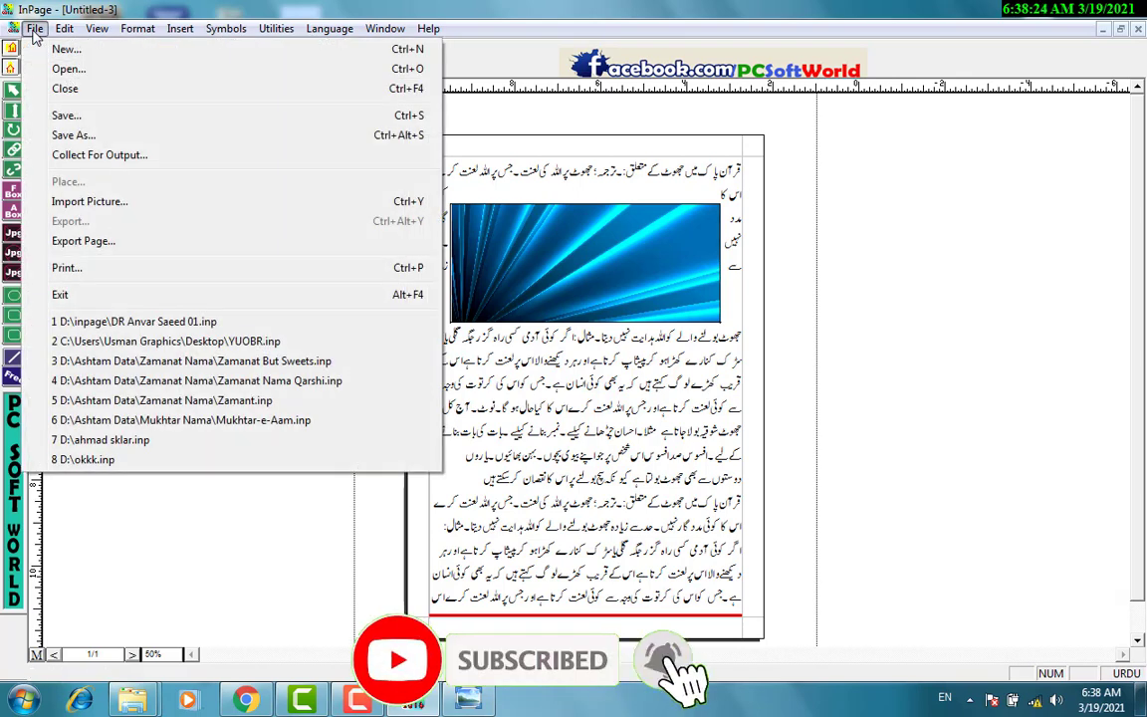
{"action": "mouse_move", "coordinate": [64, 30]}
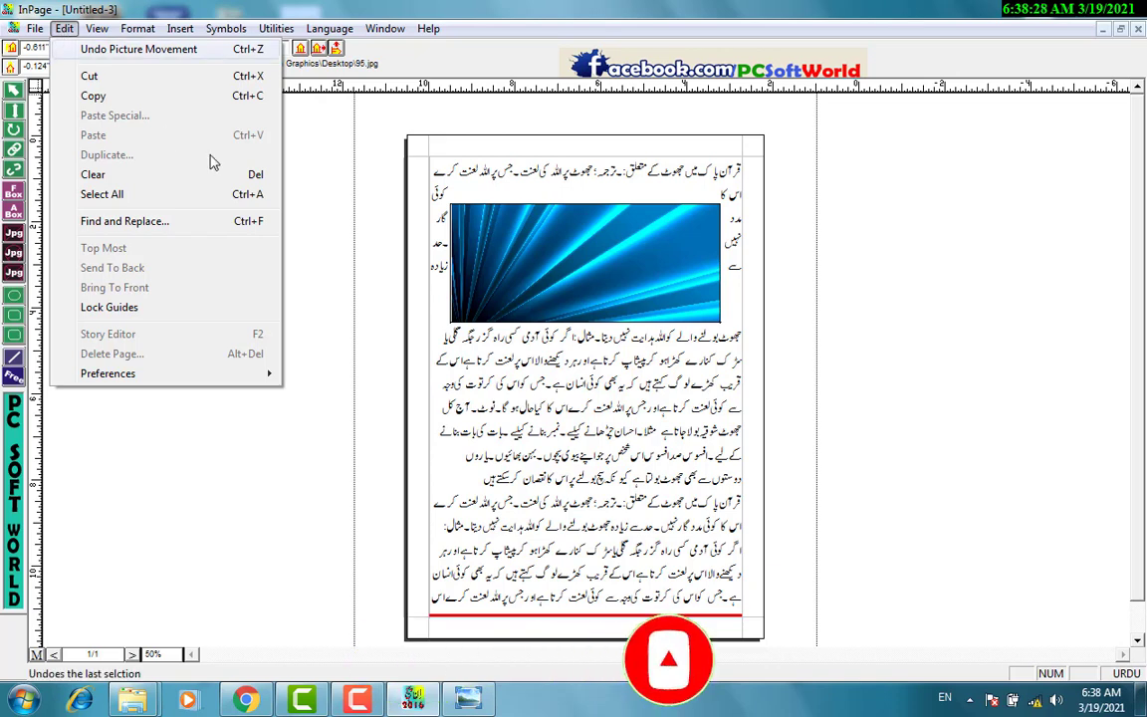
{"action": "left_click", "coordinate": [11, 95]}
{"action": "left_click", "coordinate": [438, 223]}
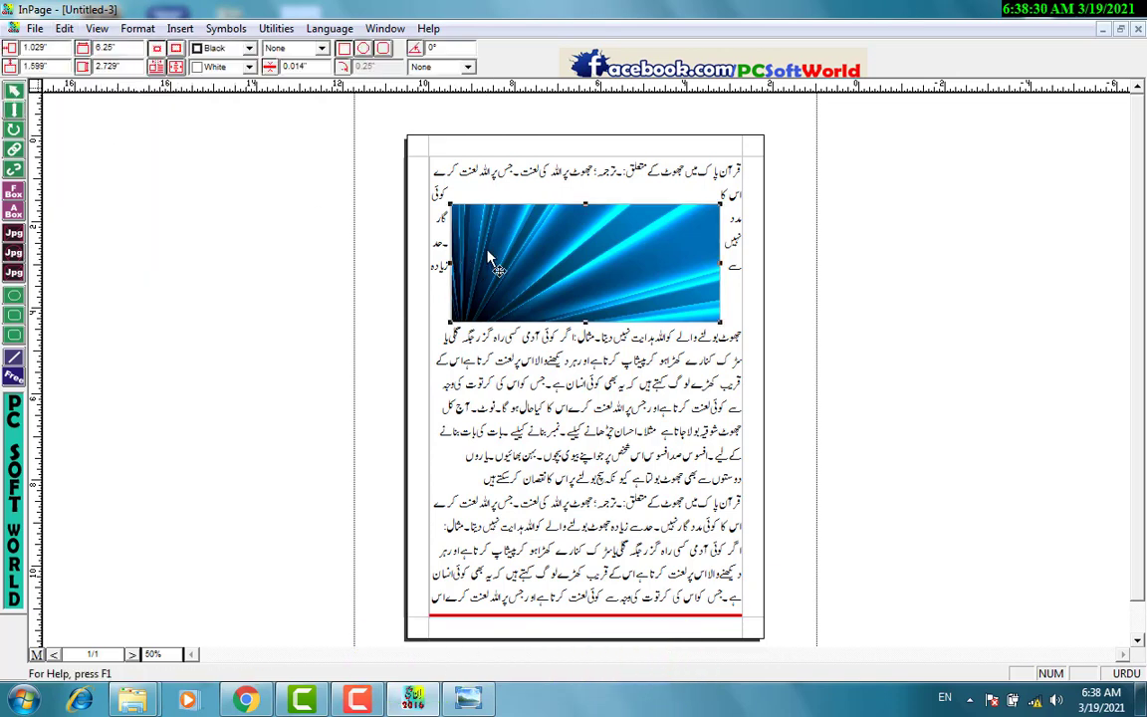
{"action": "left_click", "coordinate": [66, 29]}
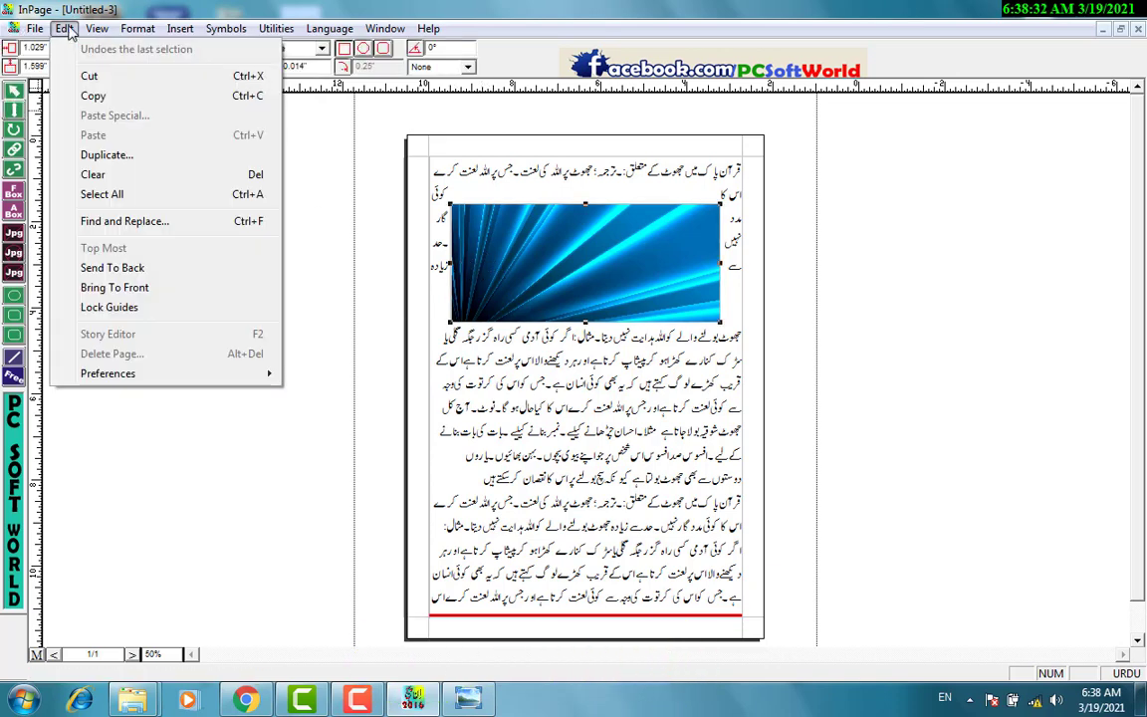
{"action": "left_click", "coordinate": [112, 267]}
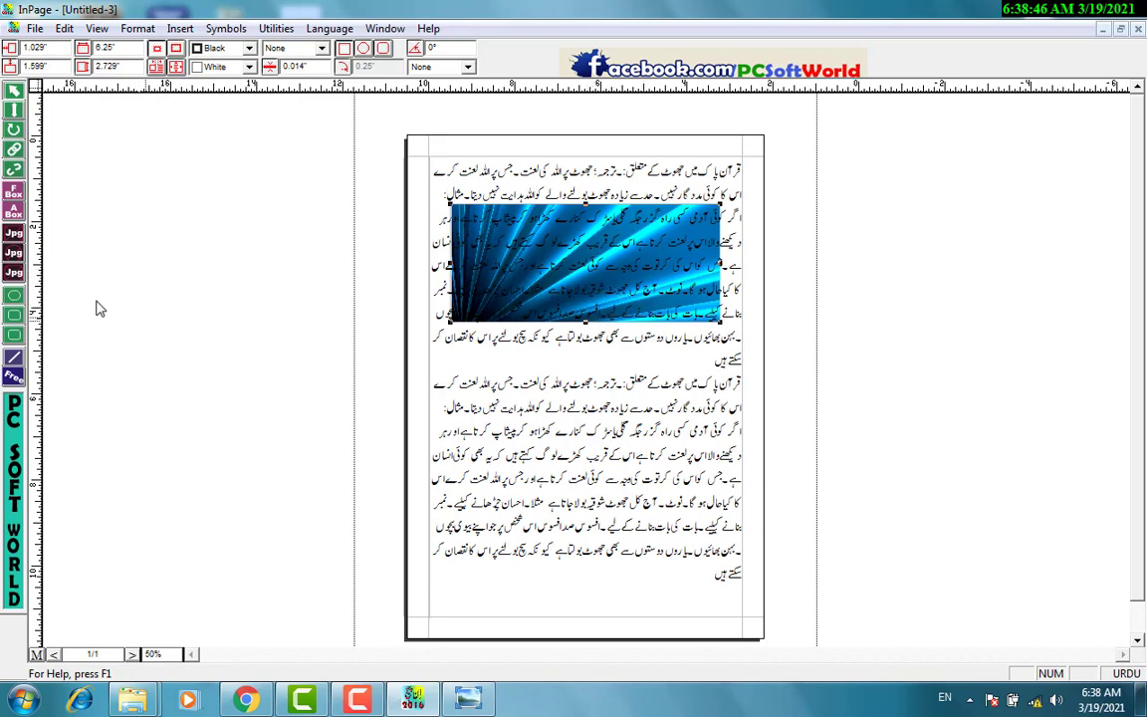
Step: Draw a second picture box about 4.92 by 2.60 inches over the lower text and import the picture 95 into it
{"action": "left_click", "coordinate": [14, 109]}
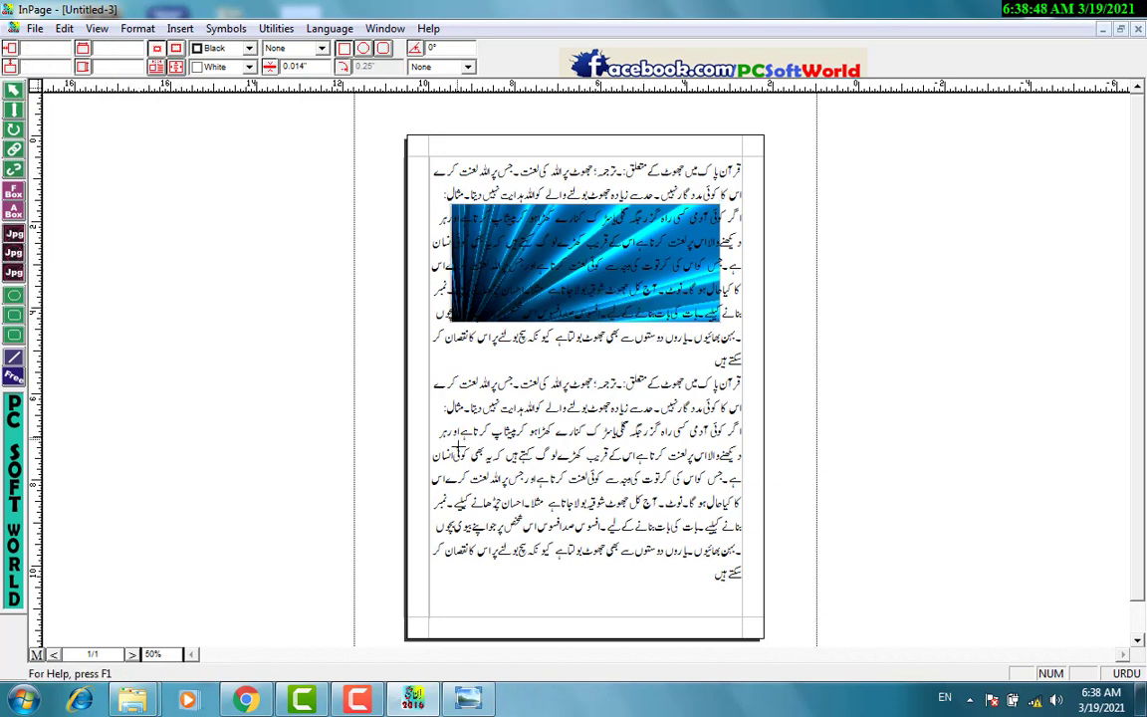
{"action": "mouse_move", "coordinate": [487, 406]}
{"action": "left_mouse_down"}
{"action": "mouse_move", "coordinate": [665, 512]}
{"action": "mouse_move", "coordinate": [700, 519]}
{"action": "left_mouse_up"}
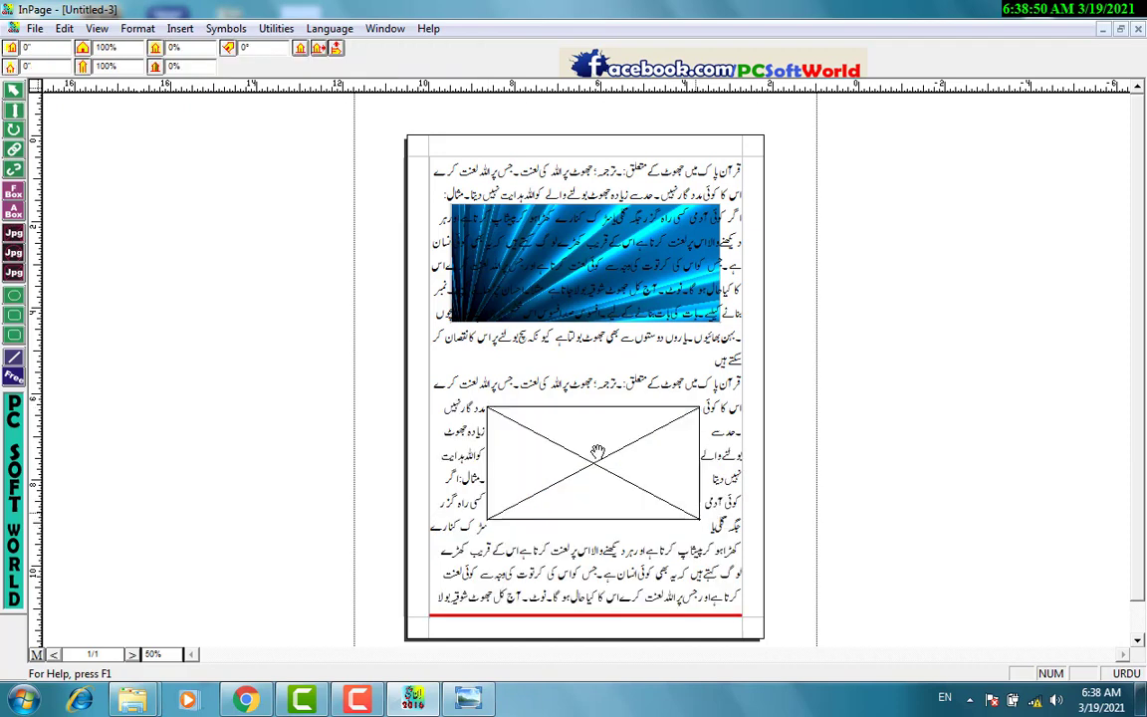
{"action": "double_click", "coordinate": [591, 458]}
{"action": "left_click", "coordinate": [829, 377]}
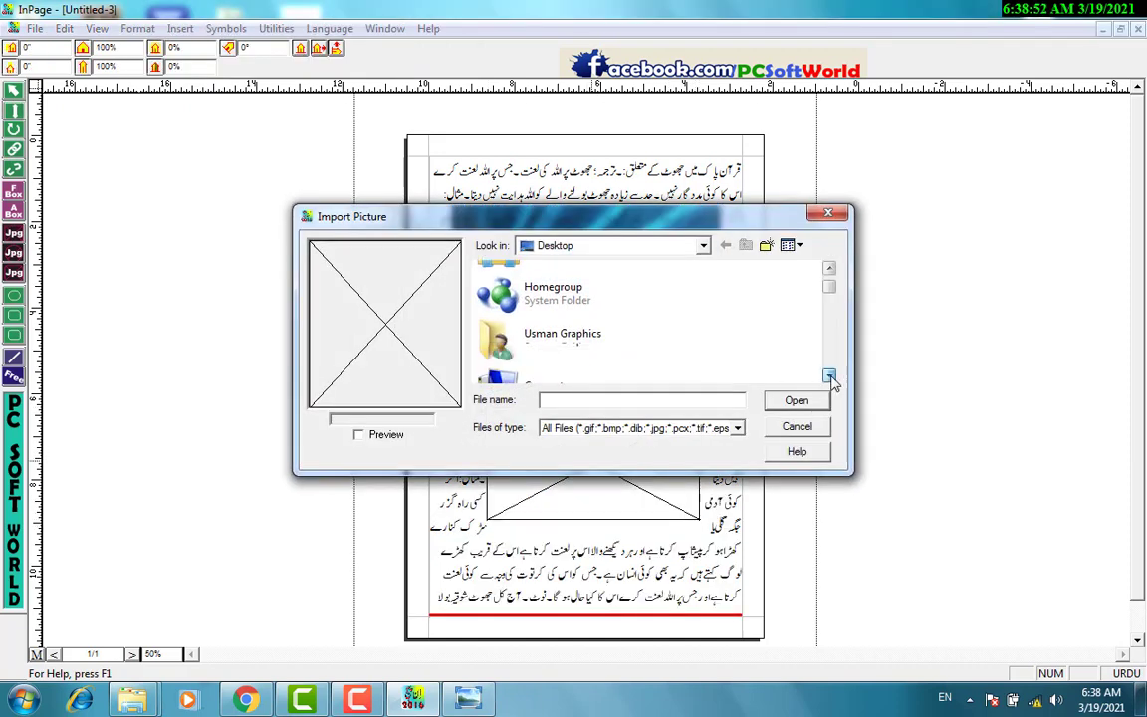
{"action": "left_click", "coordinate": [830, 378]}
{"action": "left_click", "coordinate": [830, 378]}
{"action": "left_click", "coordinate": [558, 355]}
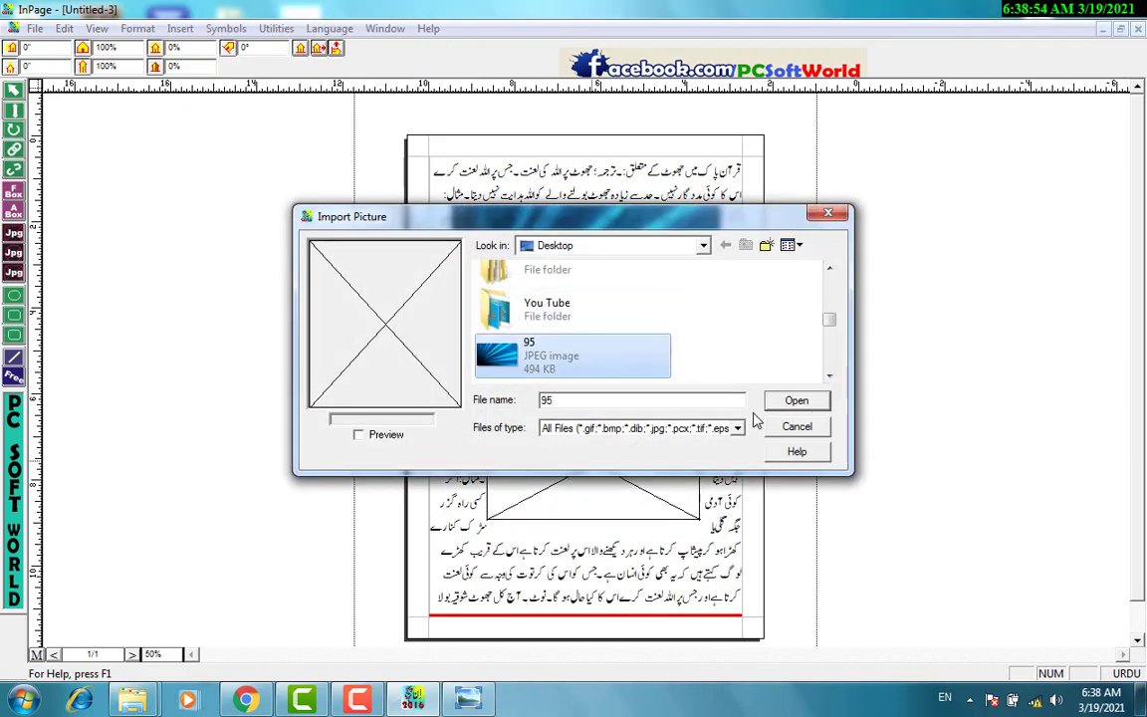
{"action": "left_click", "coordinate": [797, 400]}
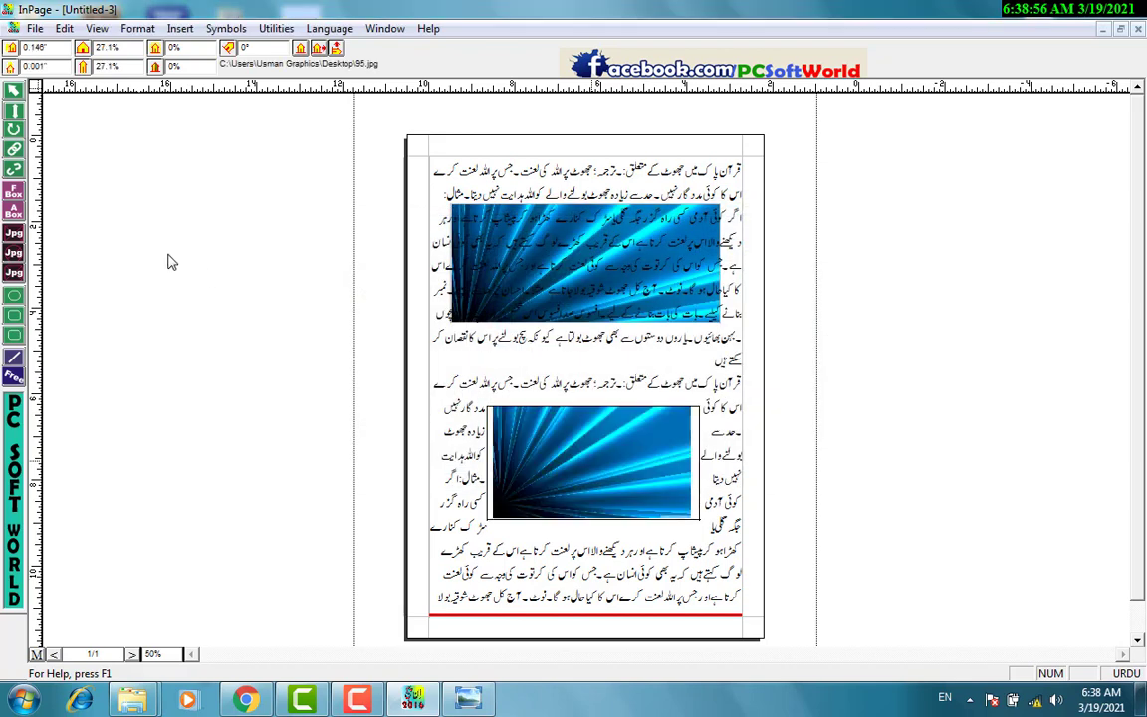
Step: Scale the lower picture to 30% in both directions and reposition it to fill its box
{"action": "double_click", "coordinate": [107, 47]}
{"action": "type", "text": "30"}
{"action": "key", "text": "Tab"}
{"action": "type", "text": "30"}
{"action": "key", "text": "Return"}
{"action": "mouse_move", "coordinate": [530, 474]}
{"action": "left_mouse_down"}
{"action": "mouse_move", "coordinate": [557, 476]}
{"action": "mouse_move", "coordinate": [546, 472]}
{"action": "left_mouse_up"}
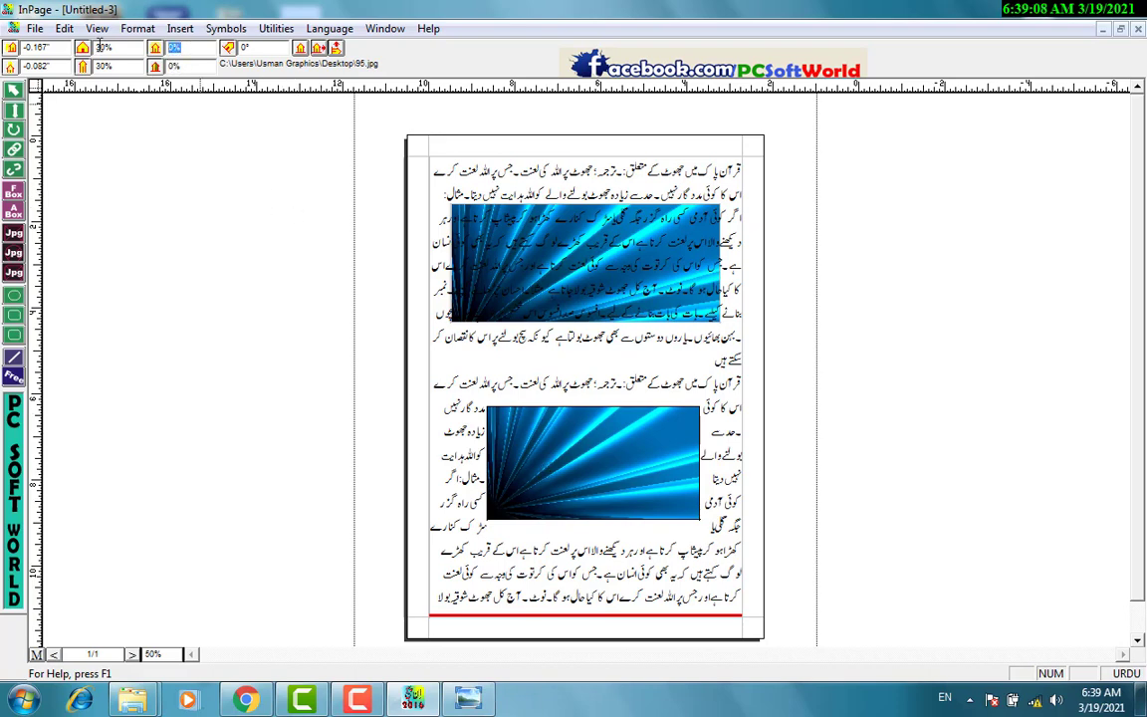
Step: Set the lower picture's brightness and contrast to 25%
{"action": "type", "text": "30"}
{"action": "key", "text": "BackSpace"}
{"action": "key", "text": "BackSpace"}
{"action": "key", "text": "Tab"}
{"action": "type", "text": "25"}
{"action": "key", "text": "Return"}
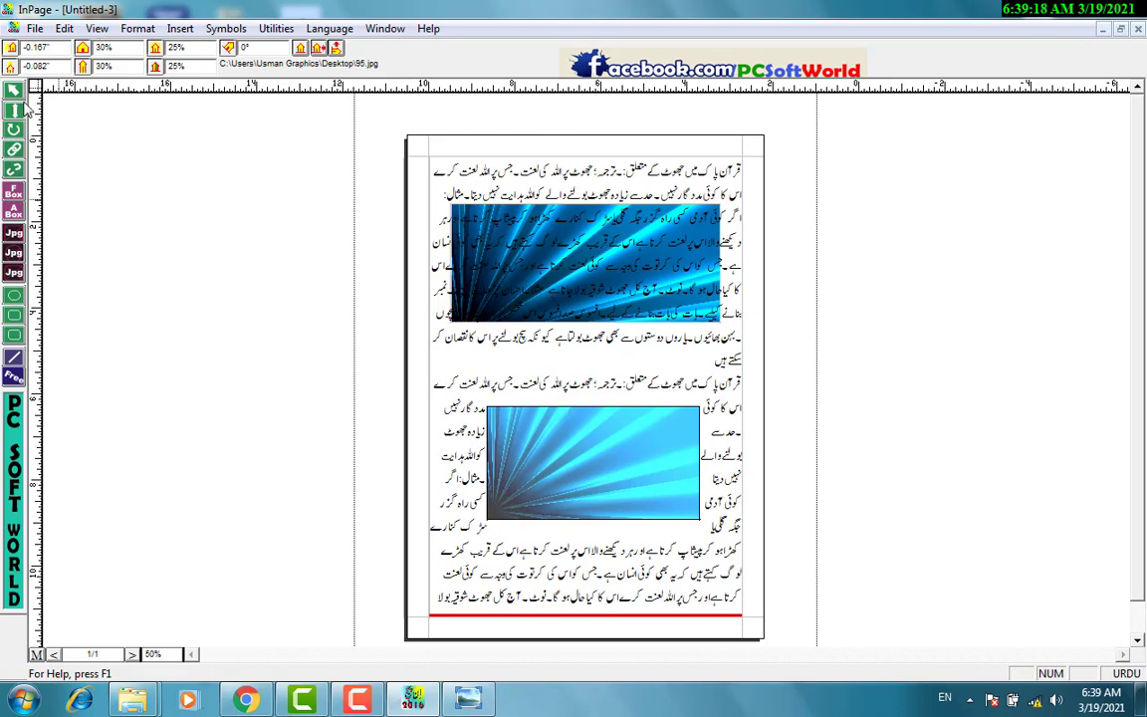
Step: Send the lower picture box to the back, behind the Urdu text
{"action": "left_click", "coordinate": [543, 422]}
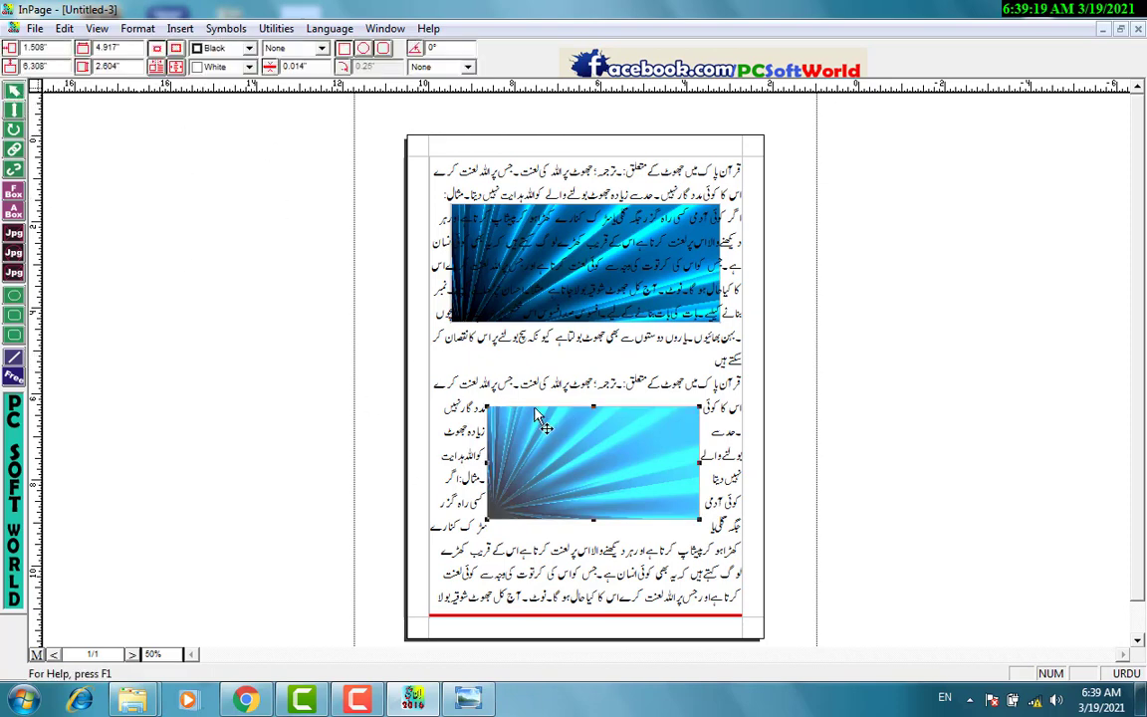
{"action": "left_click", "coordinate": [63, 29]}
{"action": "left_click", "coordinate": [144, 267]}
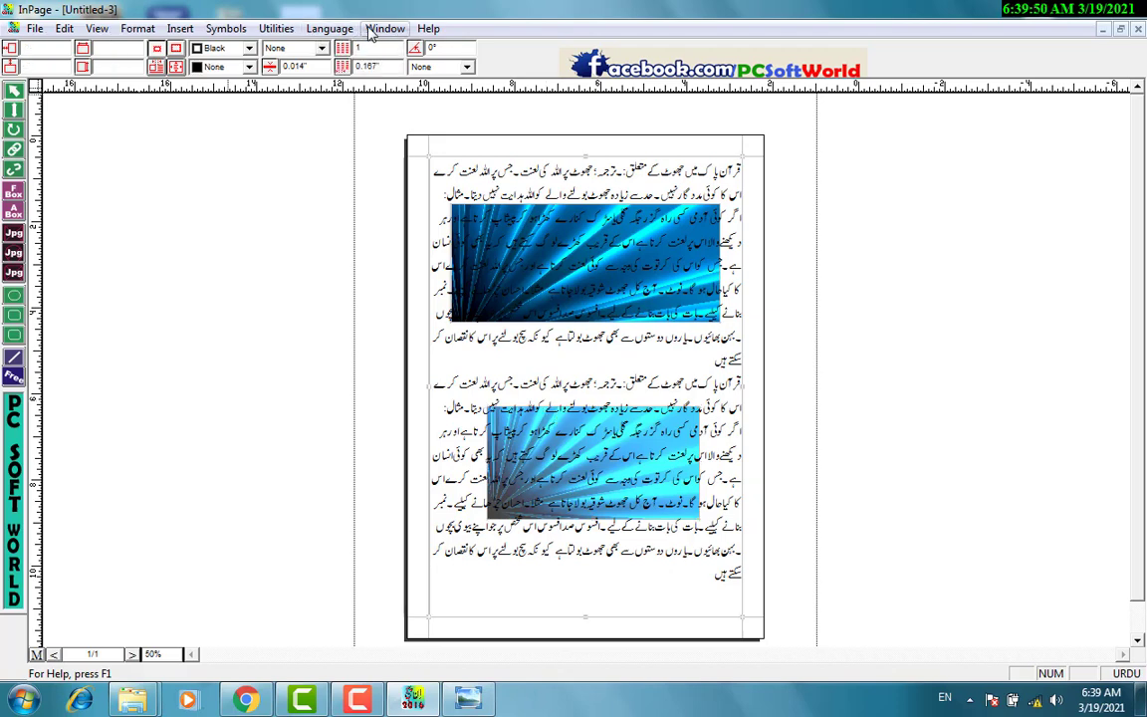
Step: Switch to the Untitled-1 document and draw a picture box on the empty page
{"action": "left_click", "coordinate": [377, 30]}
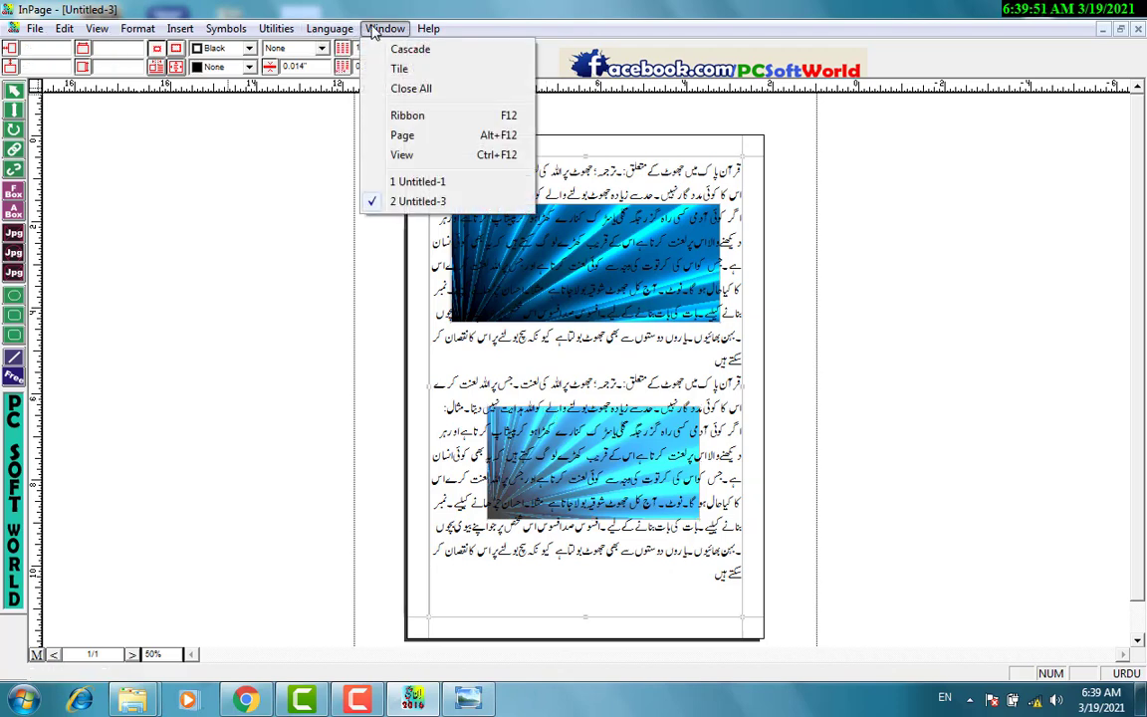
{"action": "left_click", "coordinate": [404, 181]}
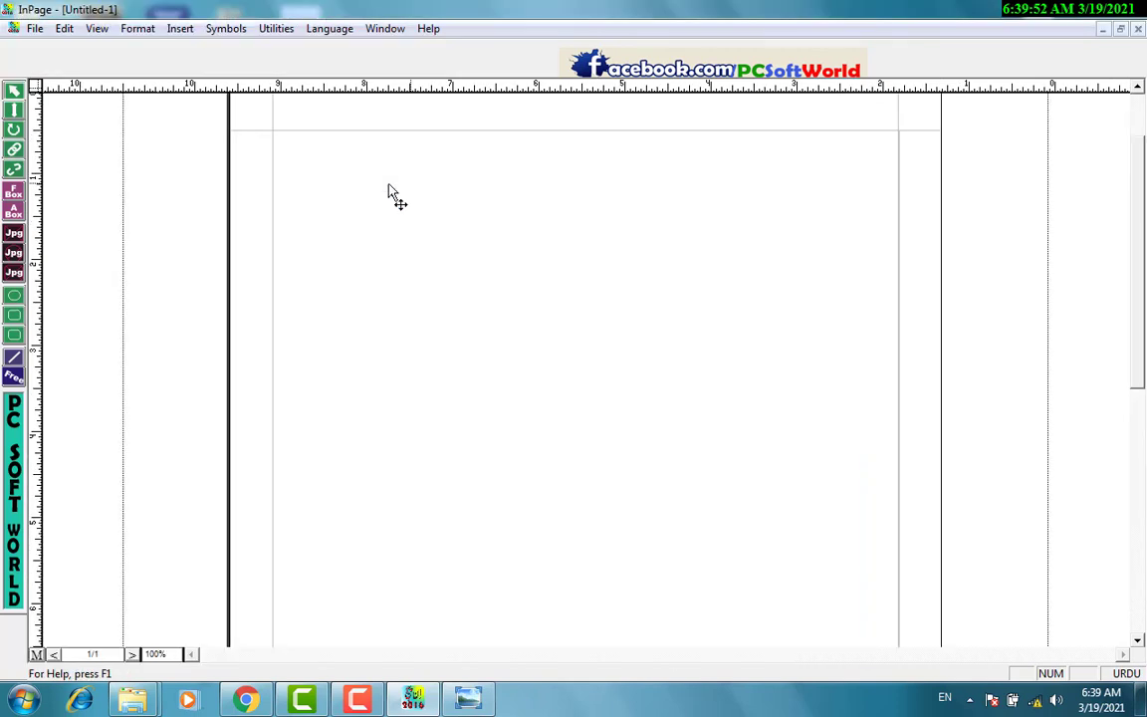
{"action": "left_click", "coordinate": [14, 233]}
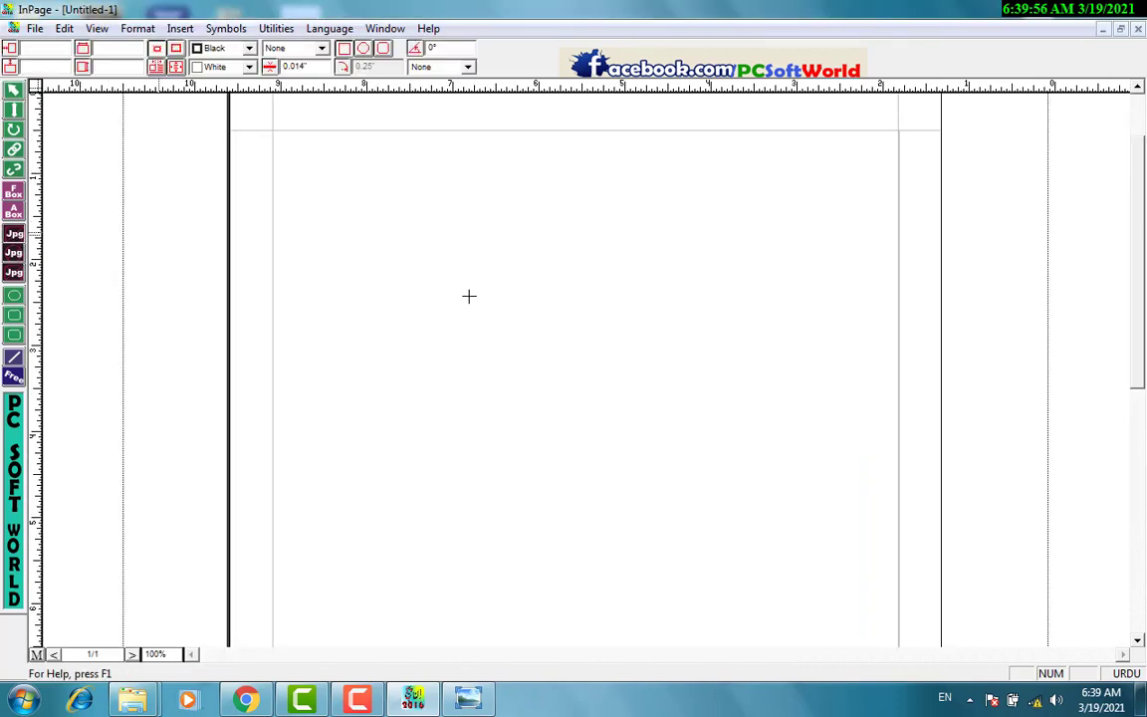
{"action": "left_click_drag", "start_coordinate": [400, 257], "coordinate": [668, 437]}
Step: Import the picture 95 from the Desktop into the picture box in Untitled-1
{"action": "double_click", "coordinate": [533, 340]}
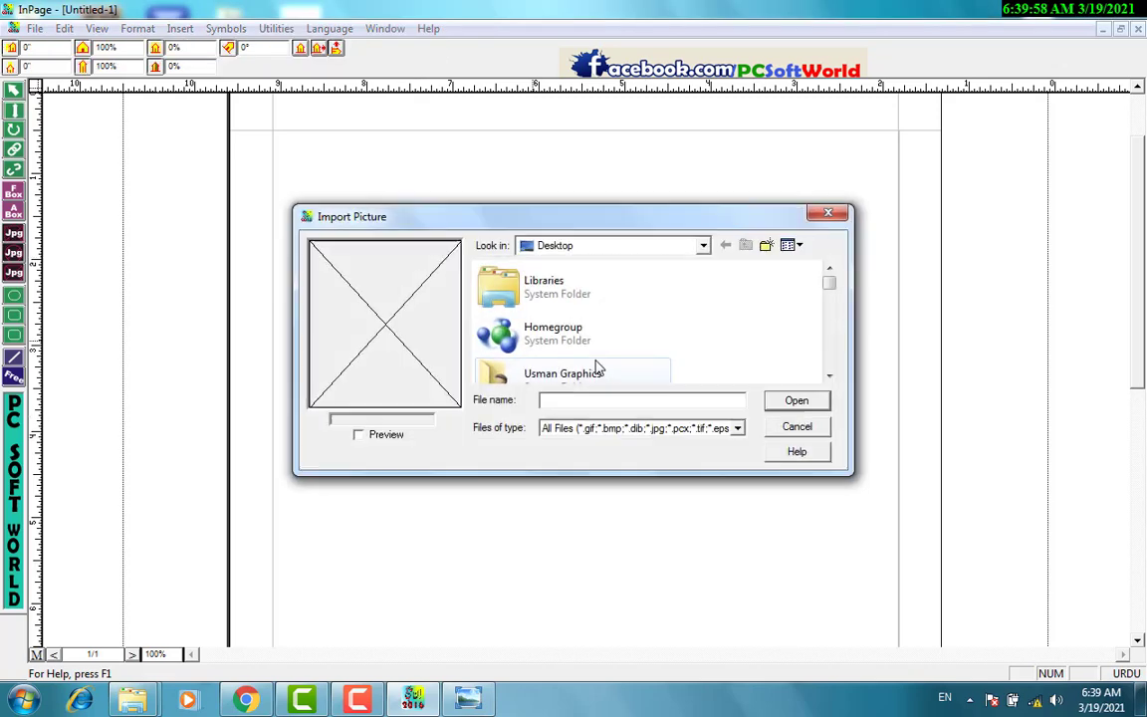
{"action": "left_click", "coordinate": [829, 376]}
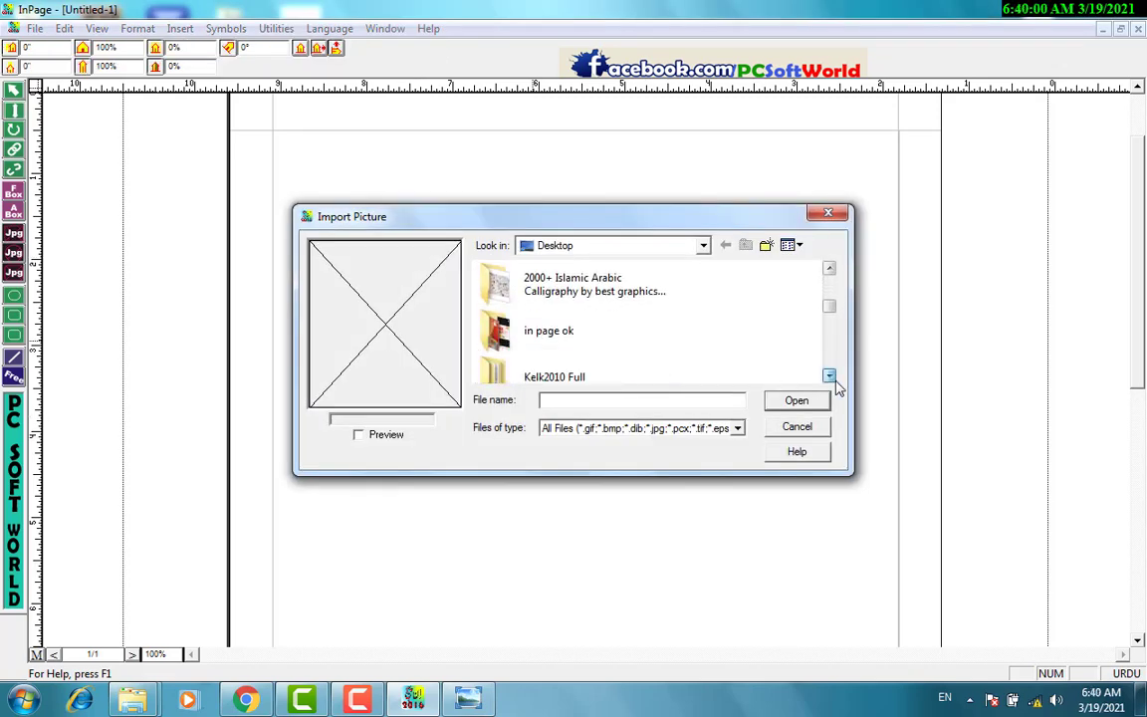
{"action": "left_click", "coordinate": [565, 315]}
{"action": "left_click", "coordinate": [793, 402]}
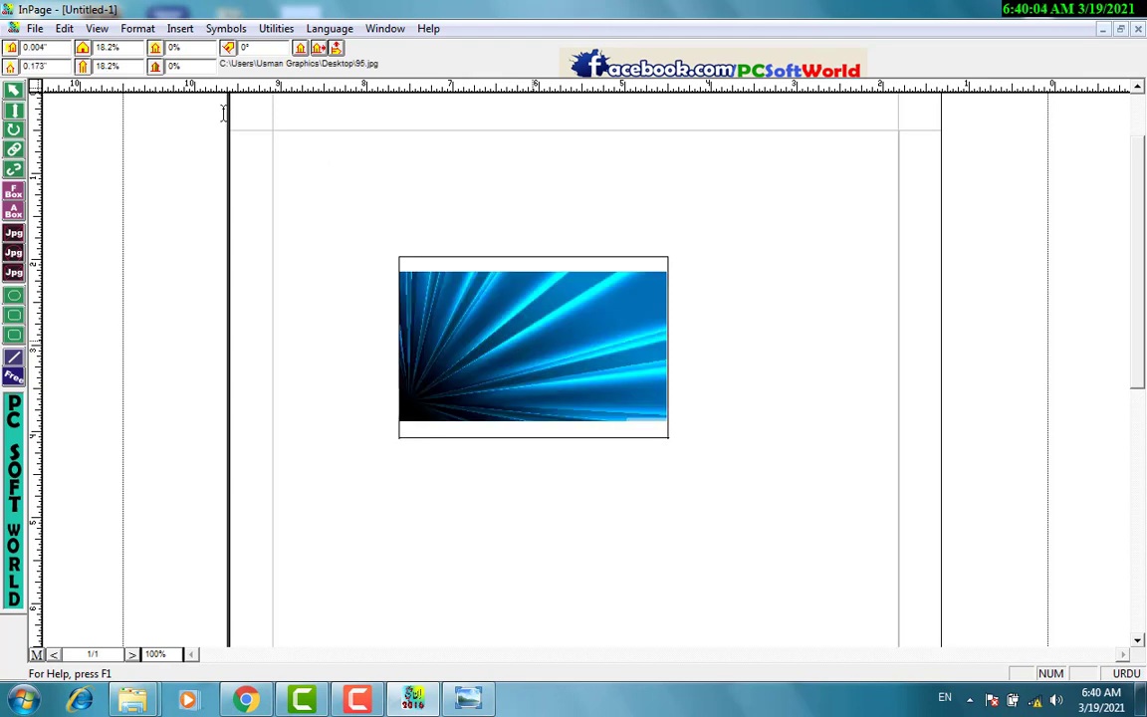
Step: Try rotating the picture inside its box by 24° and shift it down within the frame
{"action": "double_click", "coordinate": [259, 47]}
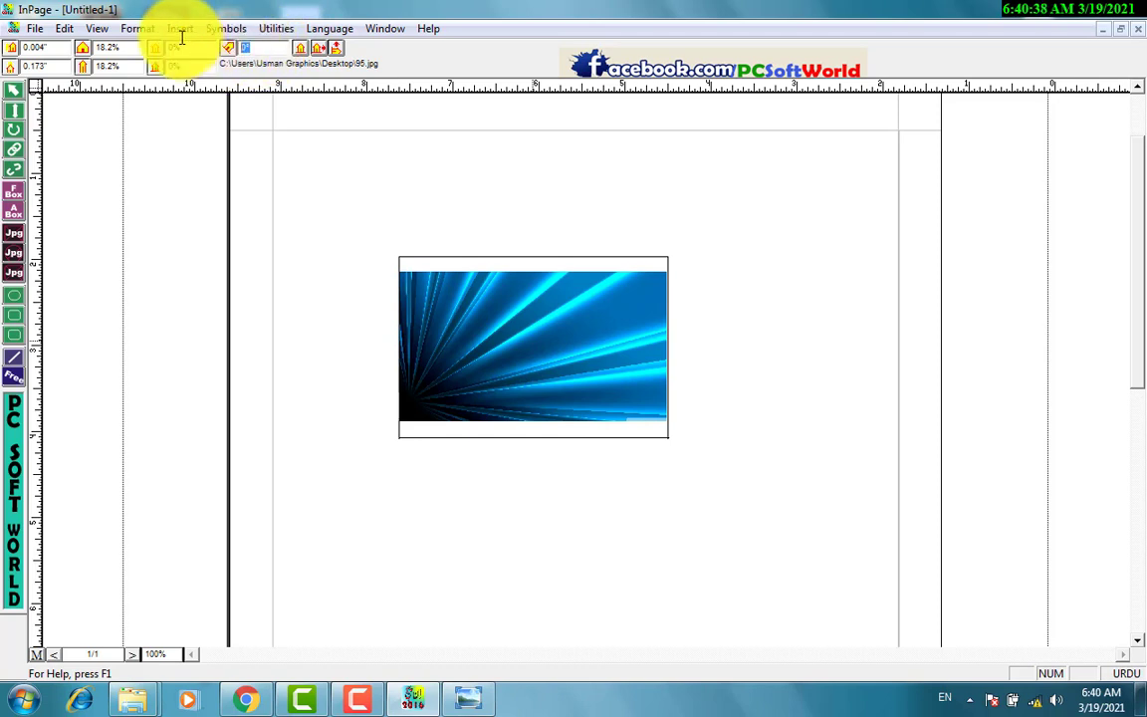
{"action": "type", "text": "24"}
{"action": "key", "text": "Return"}
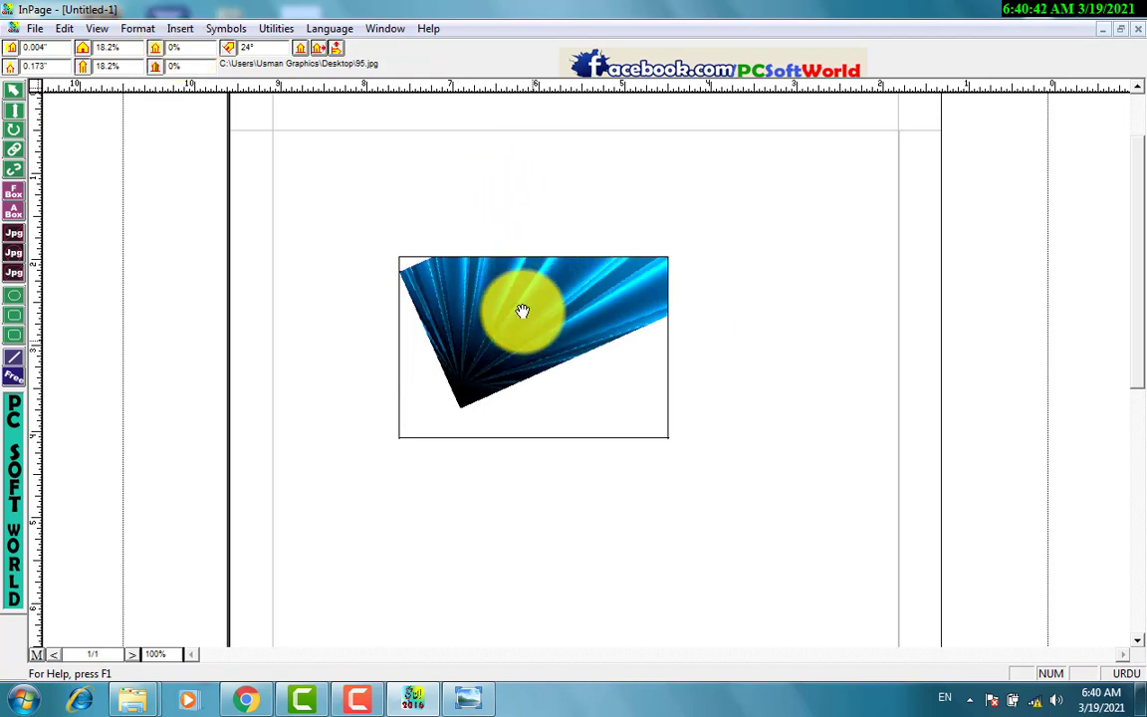
{"action": "left_click_drag", "start_coordinate": [522, 310], "coordinate": [507, 378]}
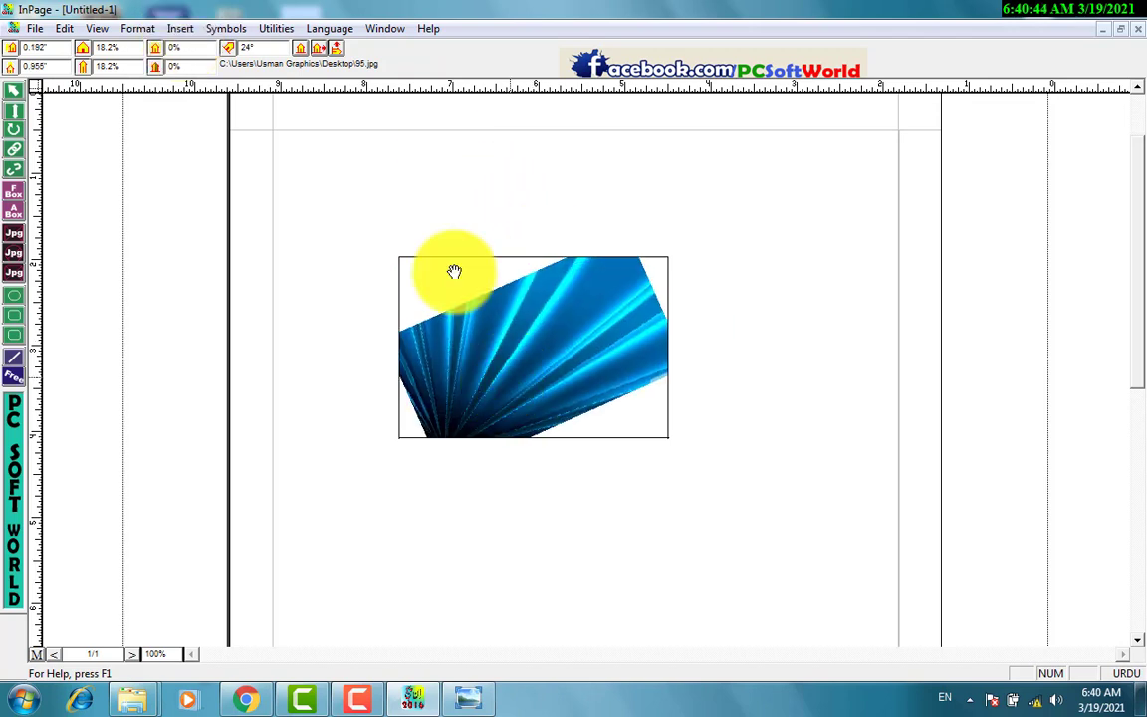
Step: Set the picture's rotation to 90° and move it to the middle of its box
{"action": "left_click", "coordinate": [264, 46]}
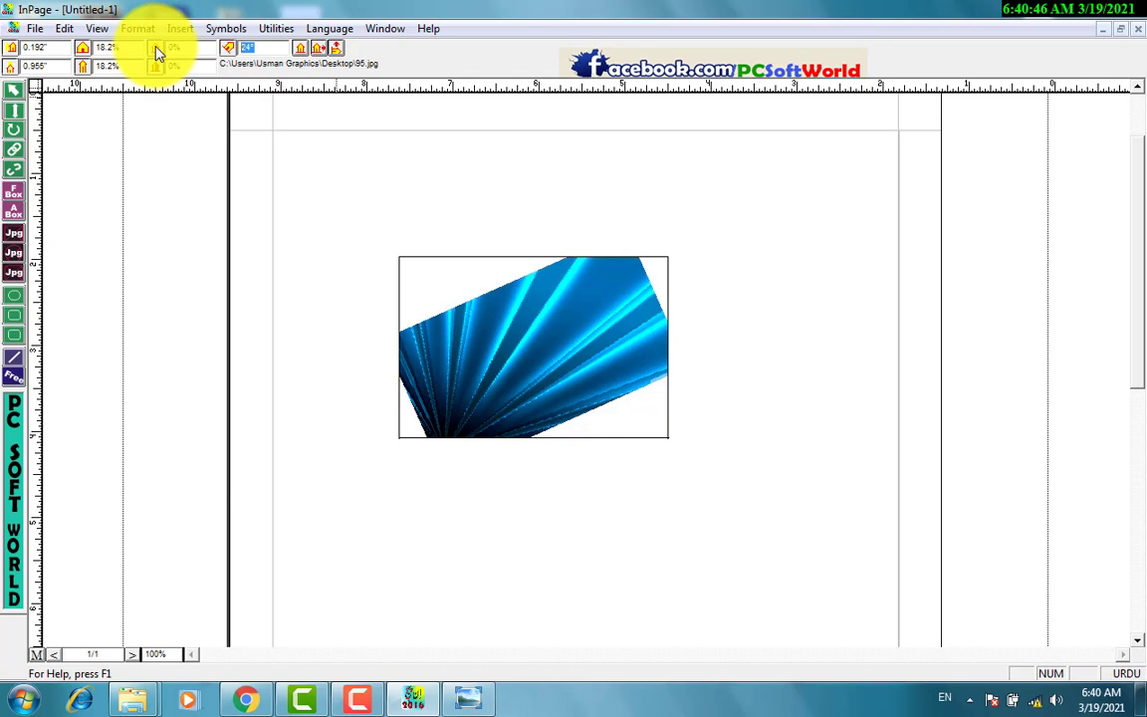
{"action": "type", "text": "90"}
{"action": "key", "text": "Return"}
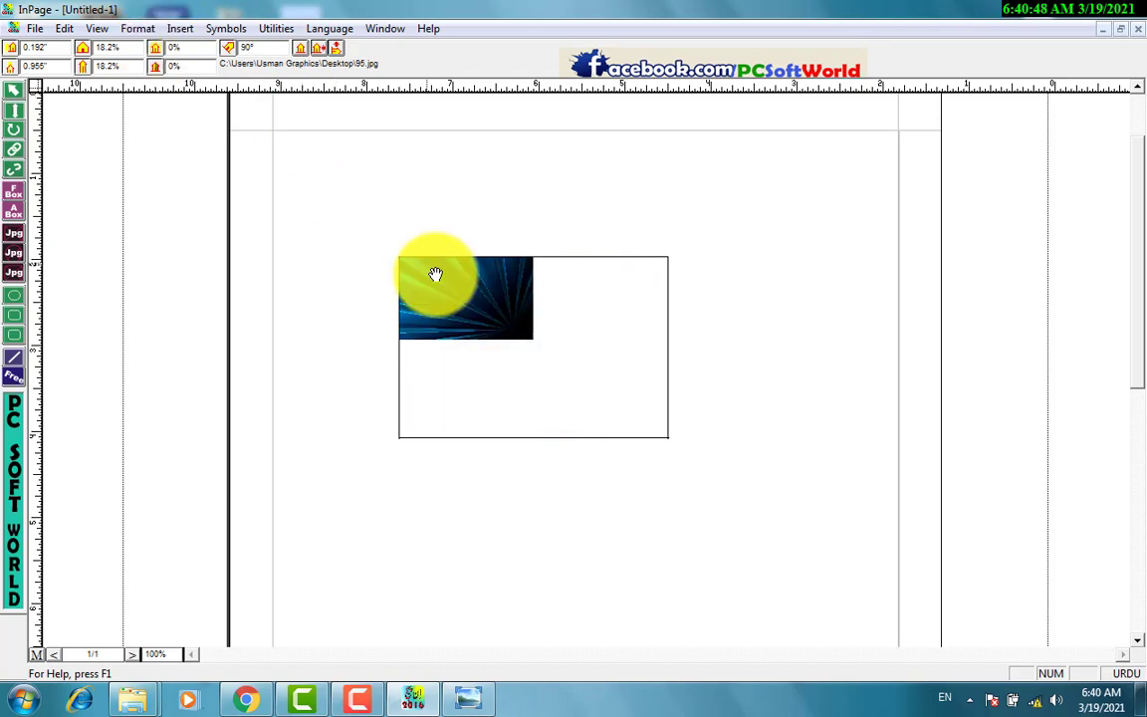
{"action": "left_click_drag", "start_coordinate": [566, 381], "coordinate": [500, 376]}
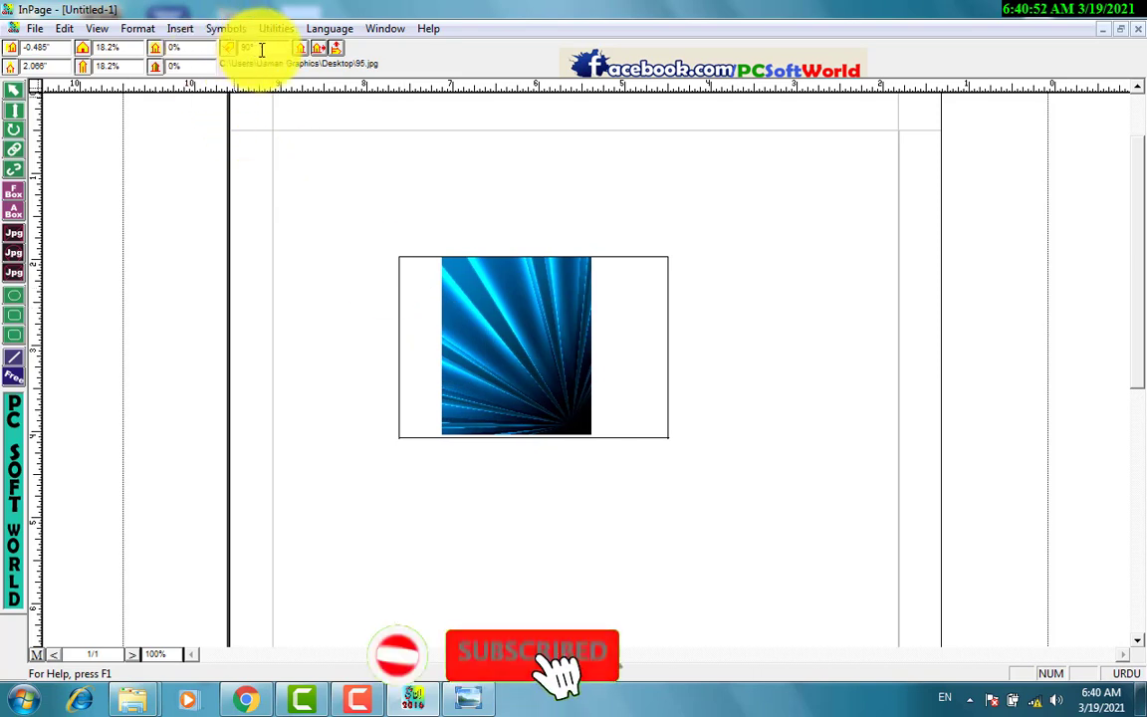